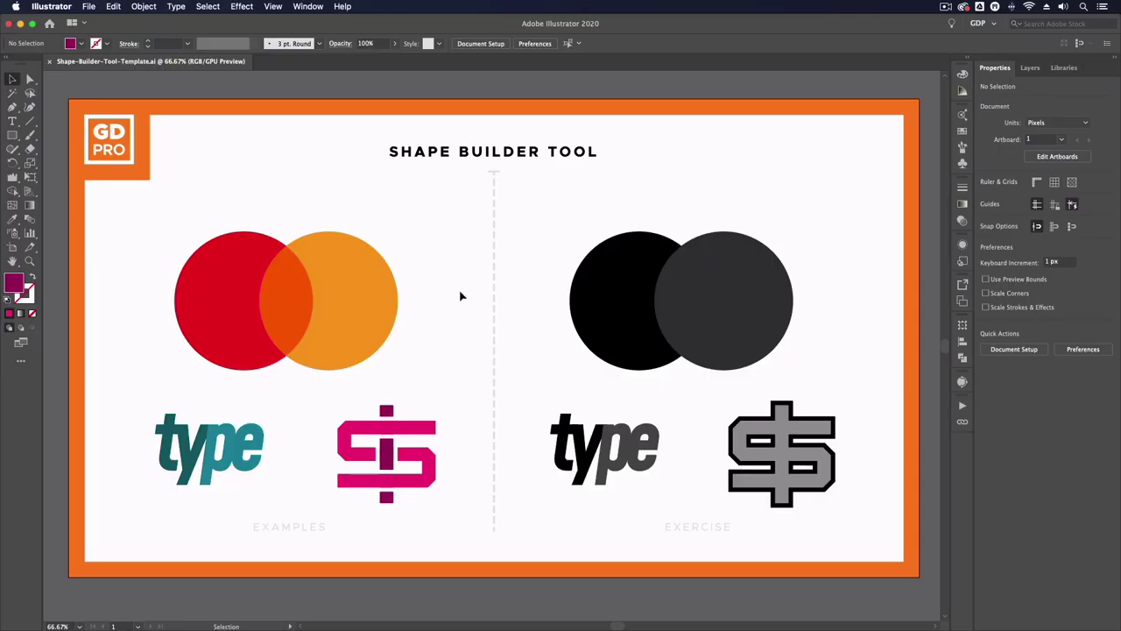
Step: Bring the overlapping exercise circles into view, undoing an accidental move of the grey circle
key("ctrl+1")
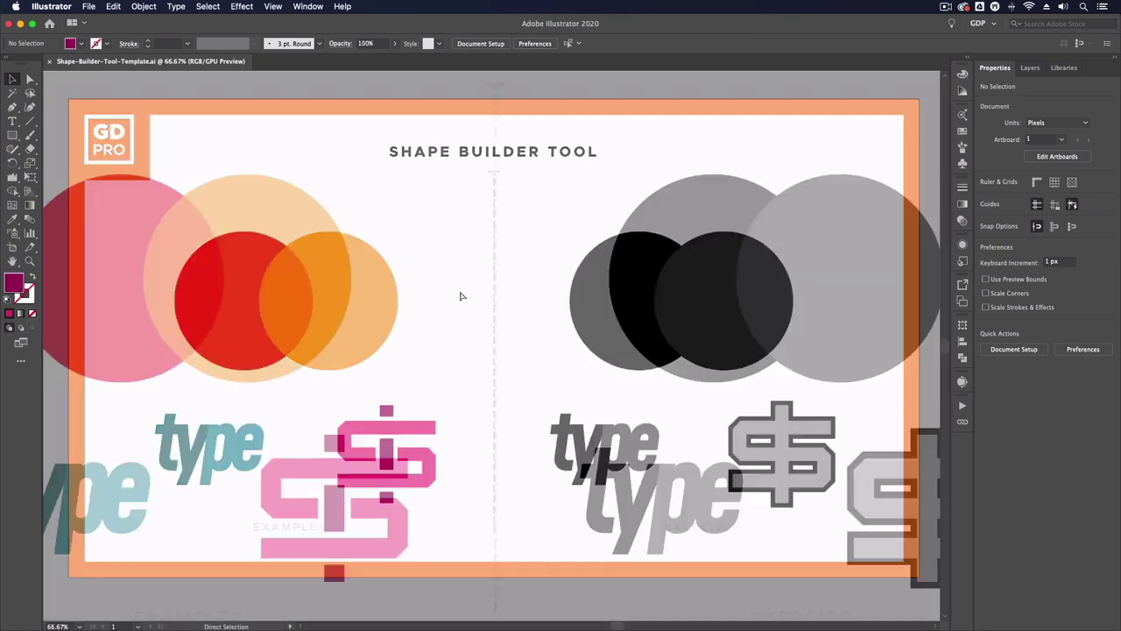
mouse_move(618, 218)
left_mouse_down()
mouse_move(308, 207)
mouse_move(540, 301)
left_mouse_up()
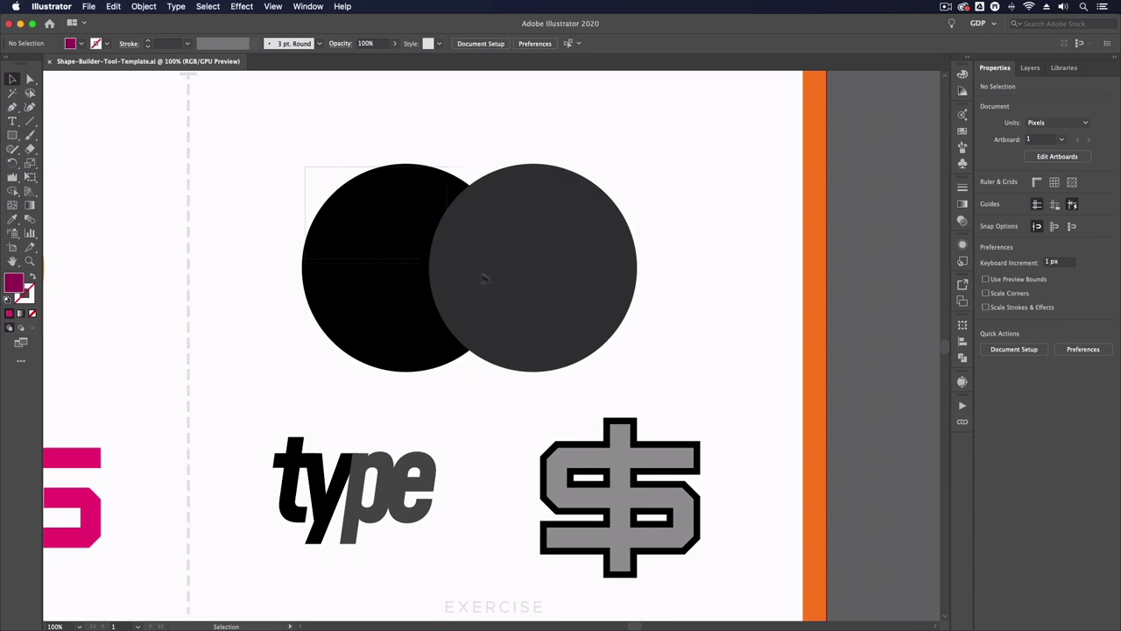
left_click(453, 143)
left_click_drag(504, 235, 590, 201)
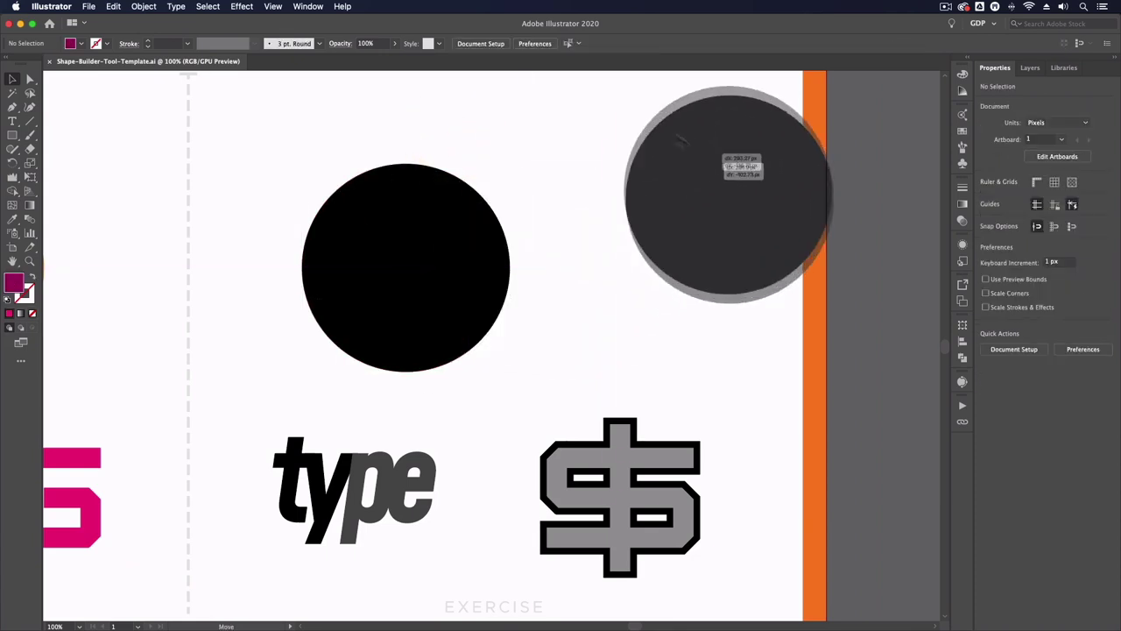
key("super+z")
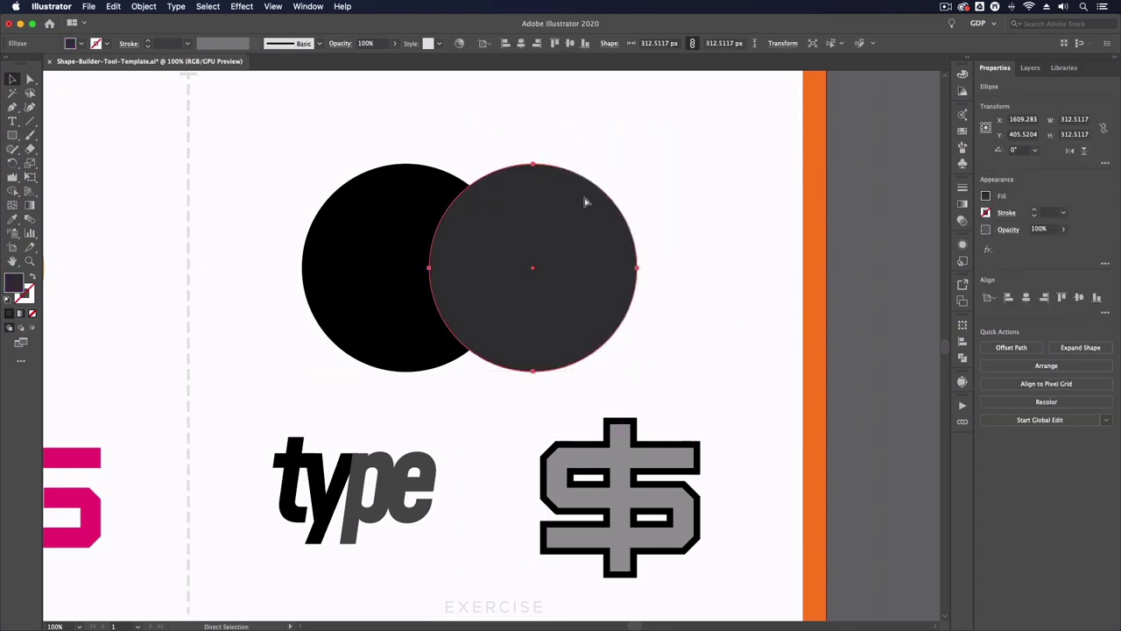
Step: Zoom in closer on the centred circles and select the Shape Builder Tool
left_click(431, 117)
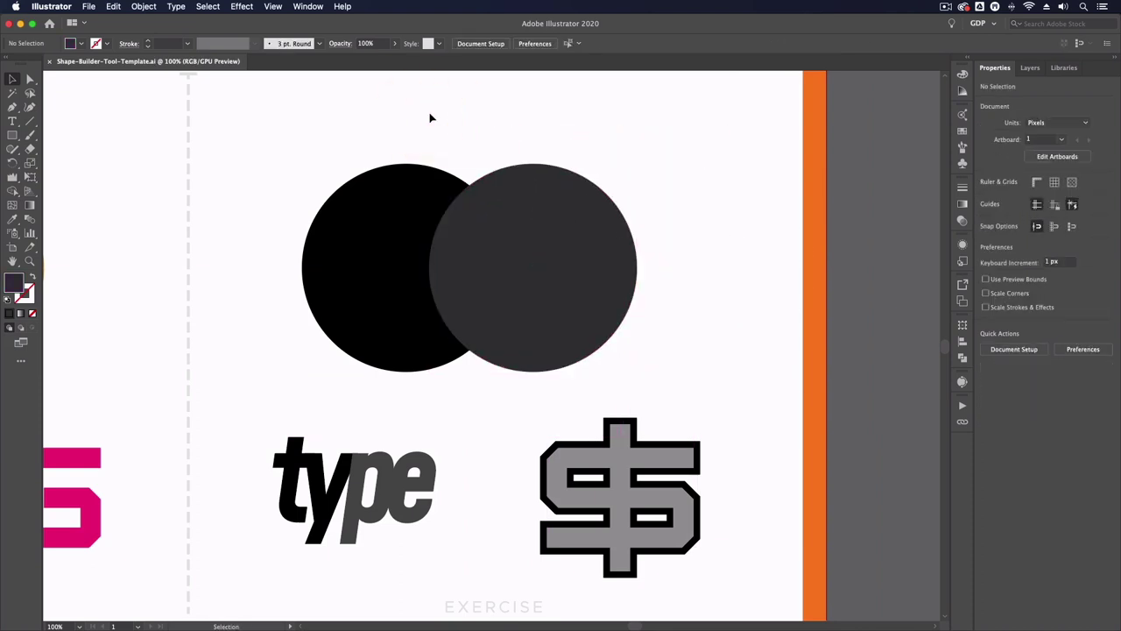
key("super+equal")
left_click_drag(430, 114, 440, 213)
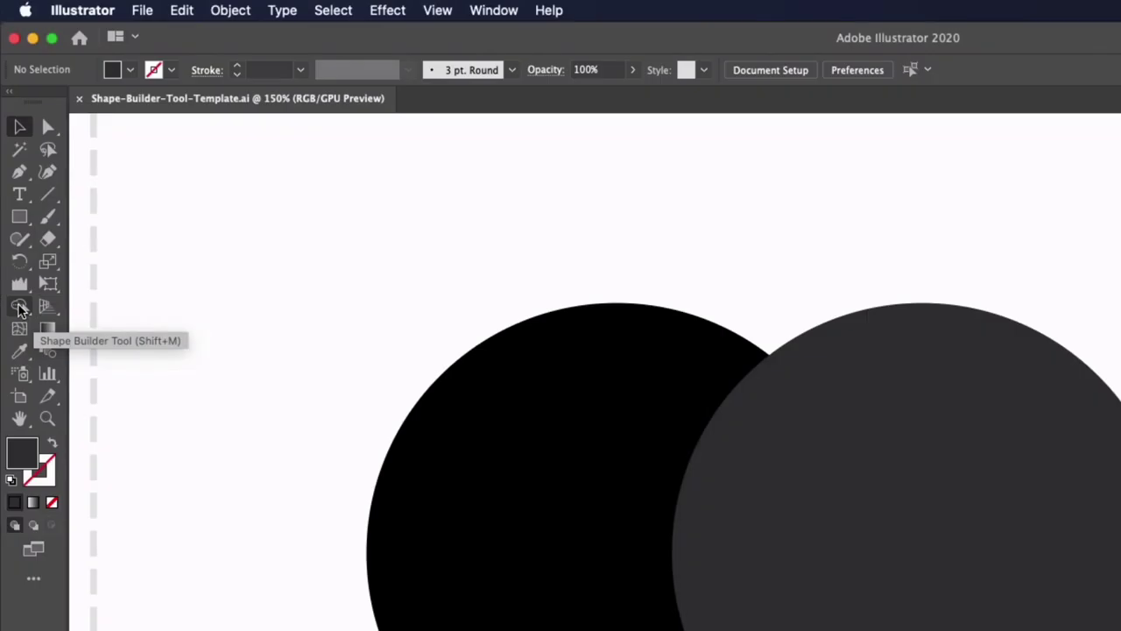
left_click(19, 307)
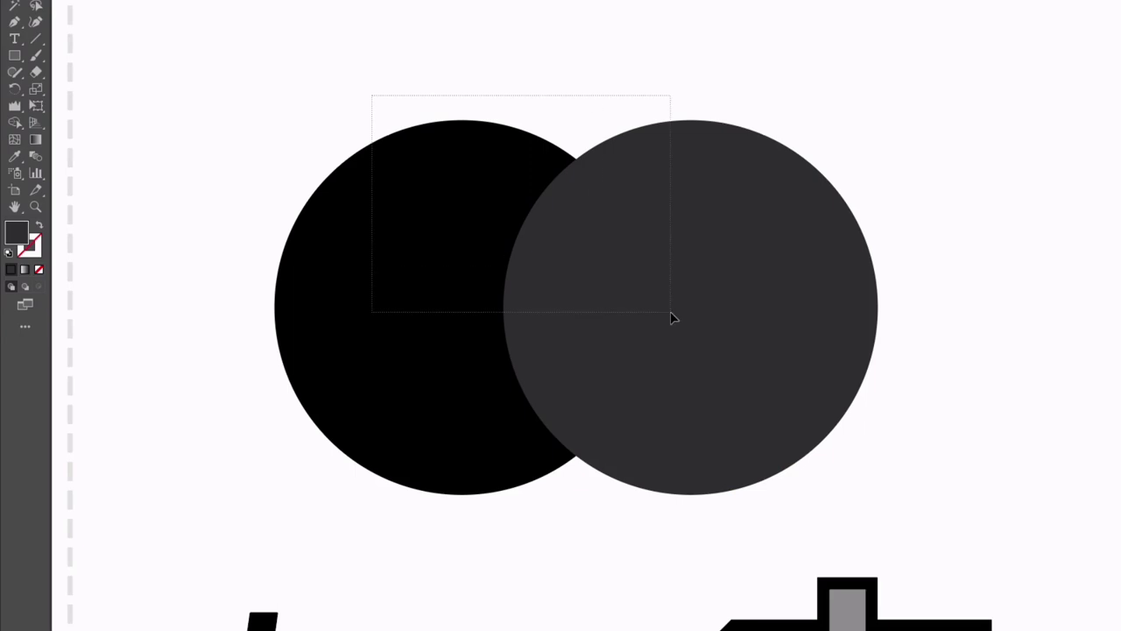
Step: Select both circles and try filling the left crescent with the Shape Builder Tool
left_click_drag(372, 101, 671, 314)
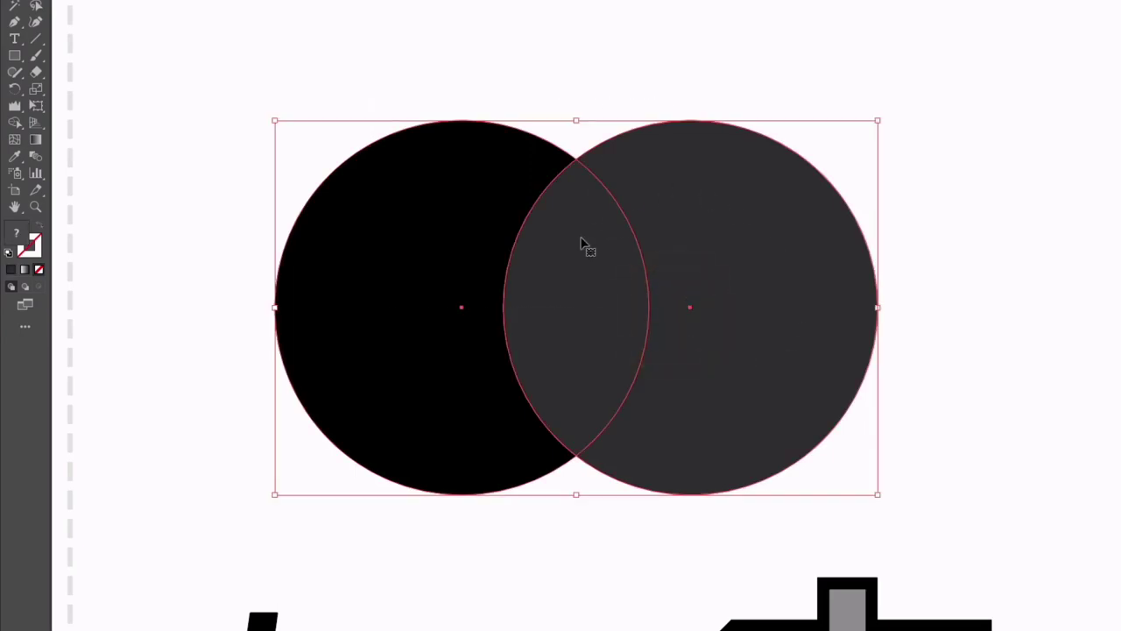
key("shift+m")
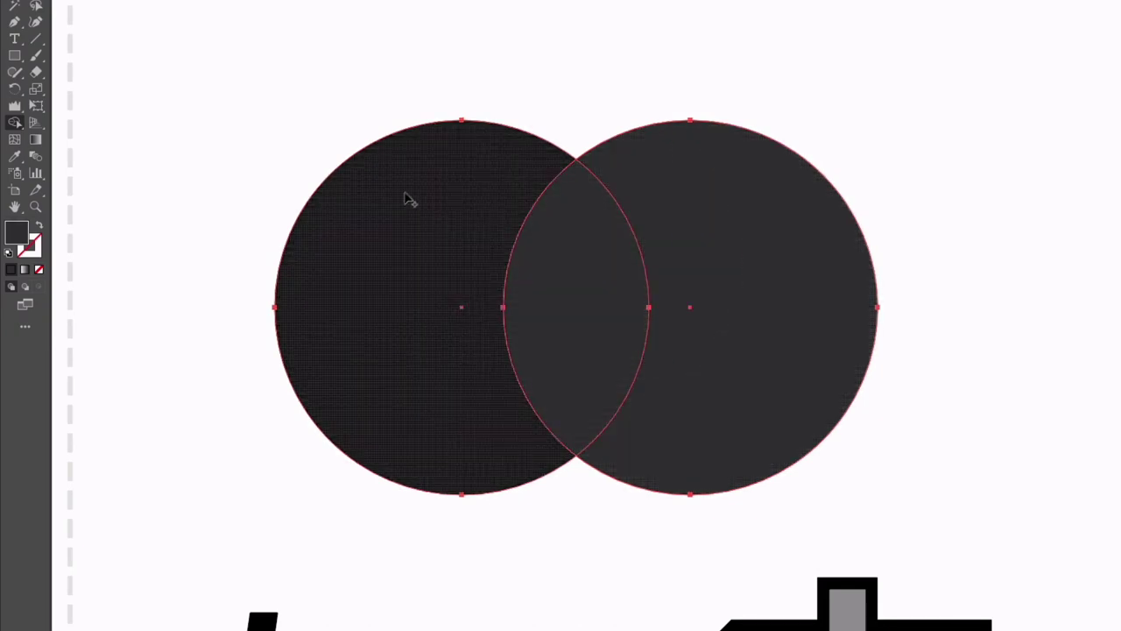
left_click(423, 233)
left_click(375, 186)
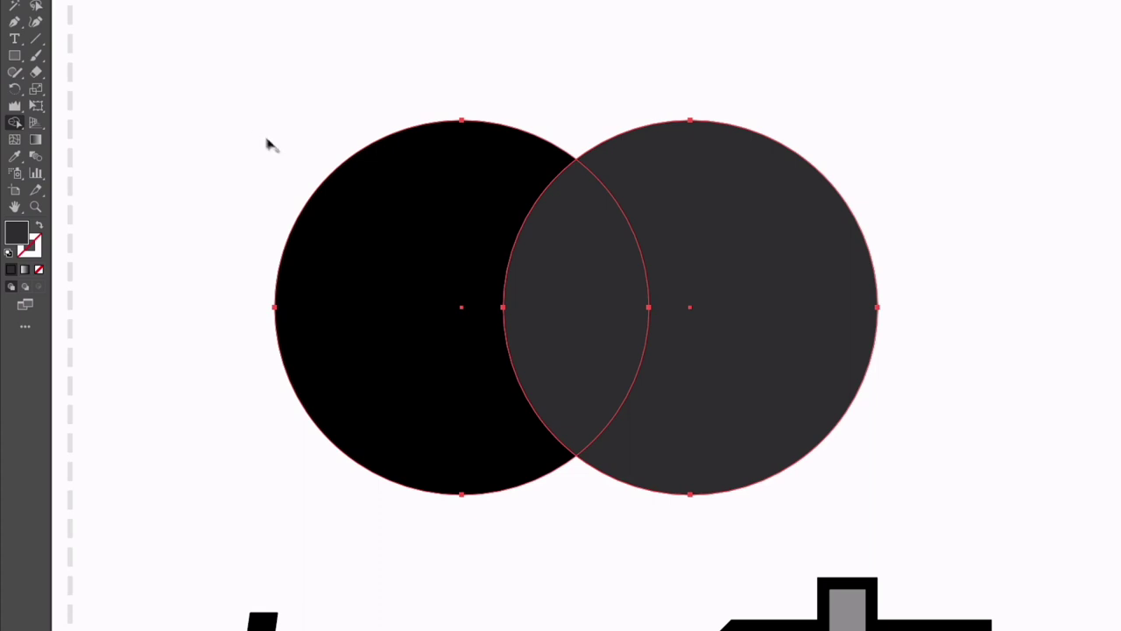
left_click(320, 198)
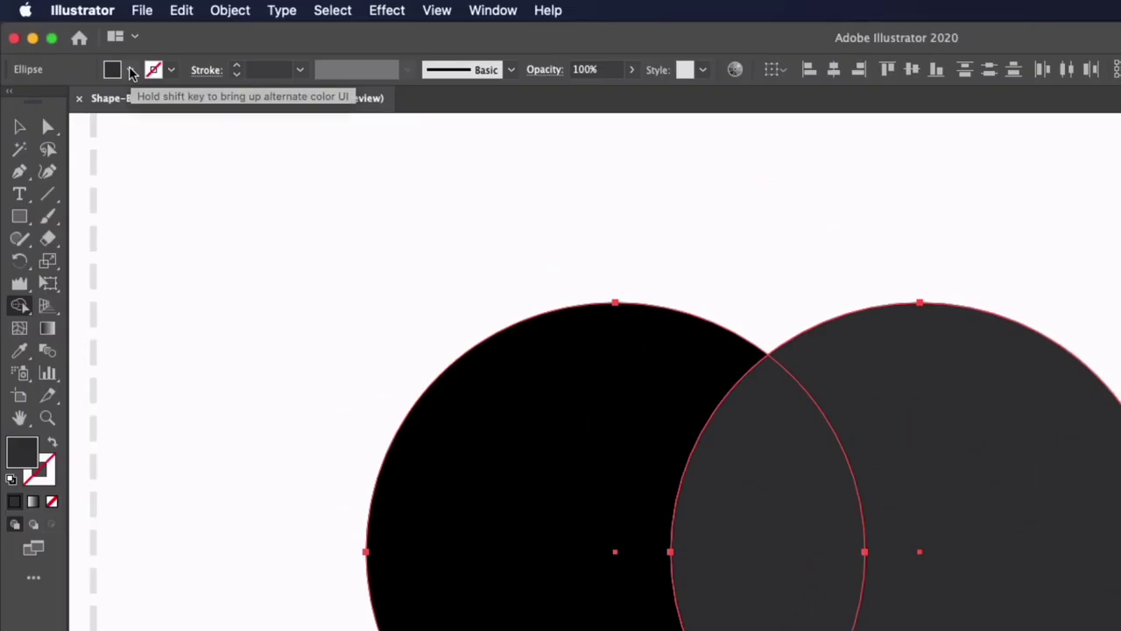
Step: Fill the left crescent red from the Fill swatches, then return to the Selection Tool
left_click(130, 70)
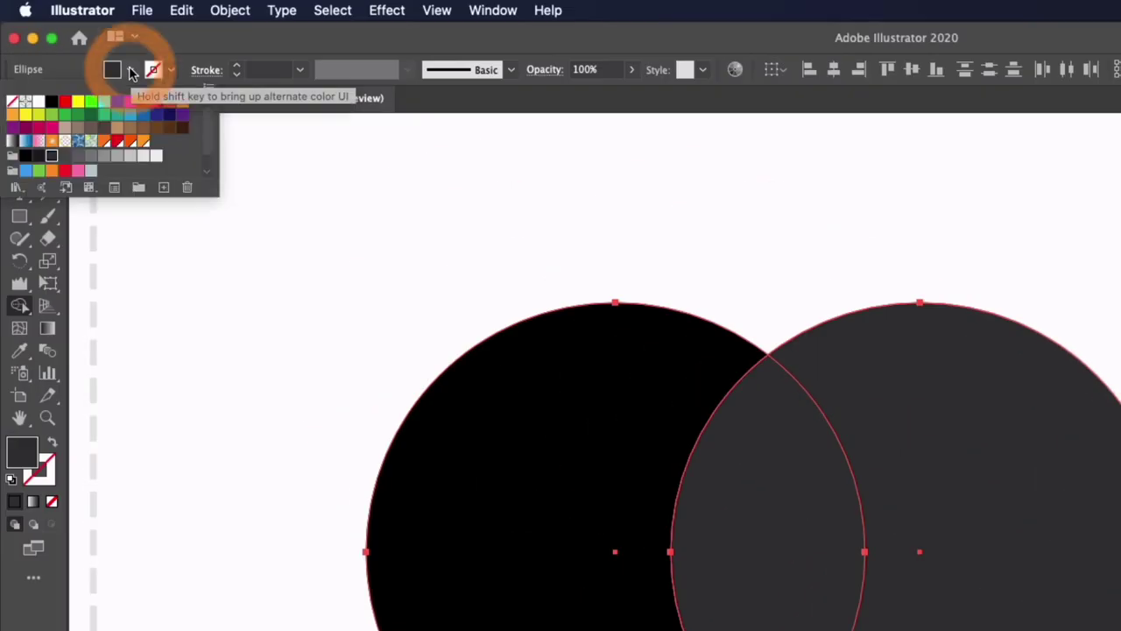
left_click(117, 142)
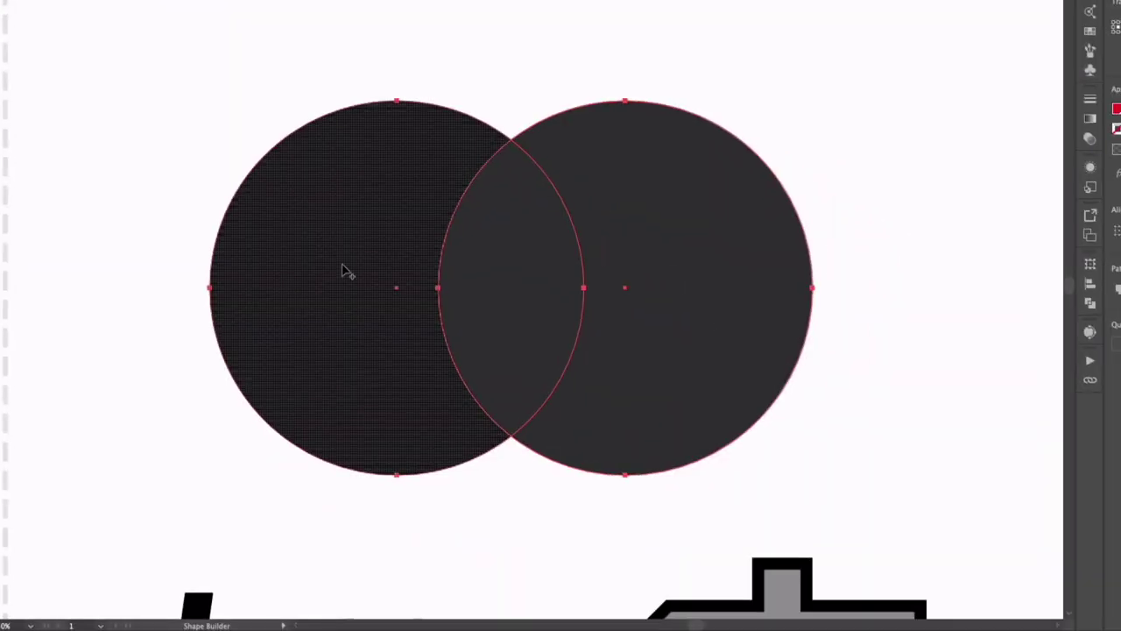
left_click(337, 249)
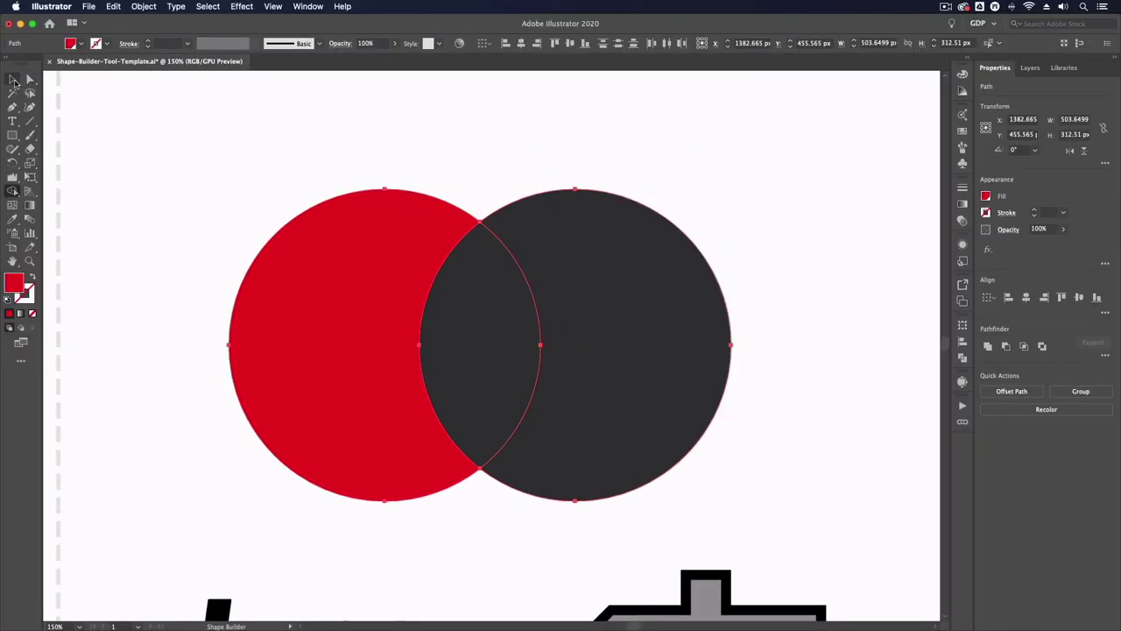
left_click(13, 82)
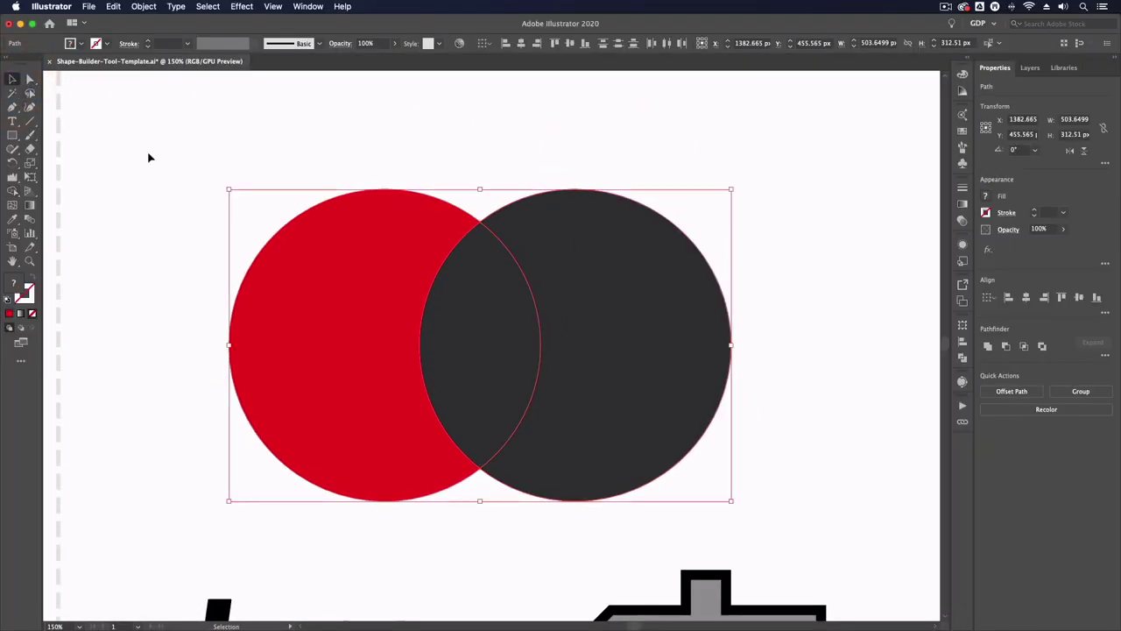
Step: Confirm the red crescent is separate, then reselect both circles with the Shape Builder
left_click(348, 265)
mouse_move(352, 318)
left_mouse_down()
mouse_move(208, 271)
mouse_move(228, 307)
left_mouse_up()
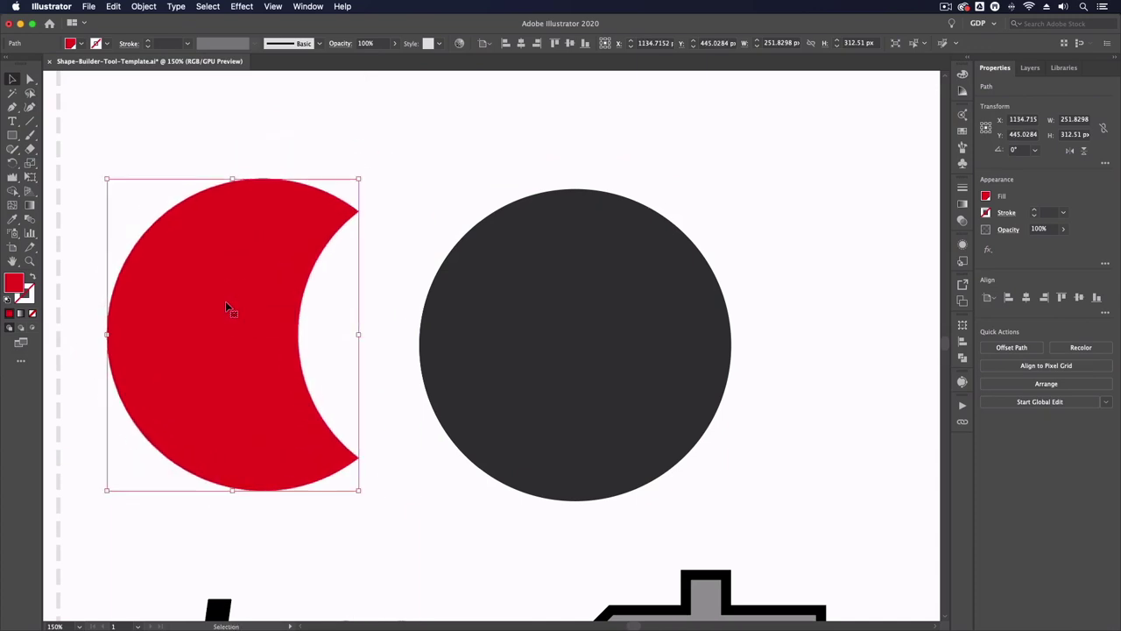
key("super+z")
key("super+z")
left_click_drag(293, 160, 615, 412)
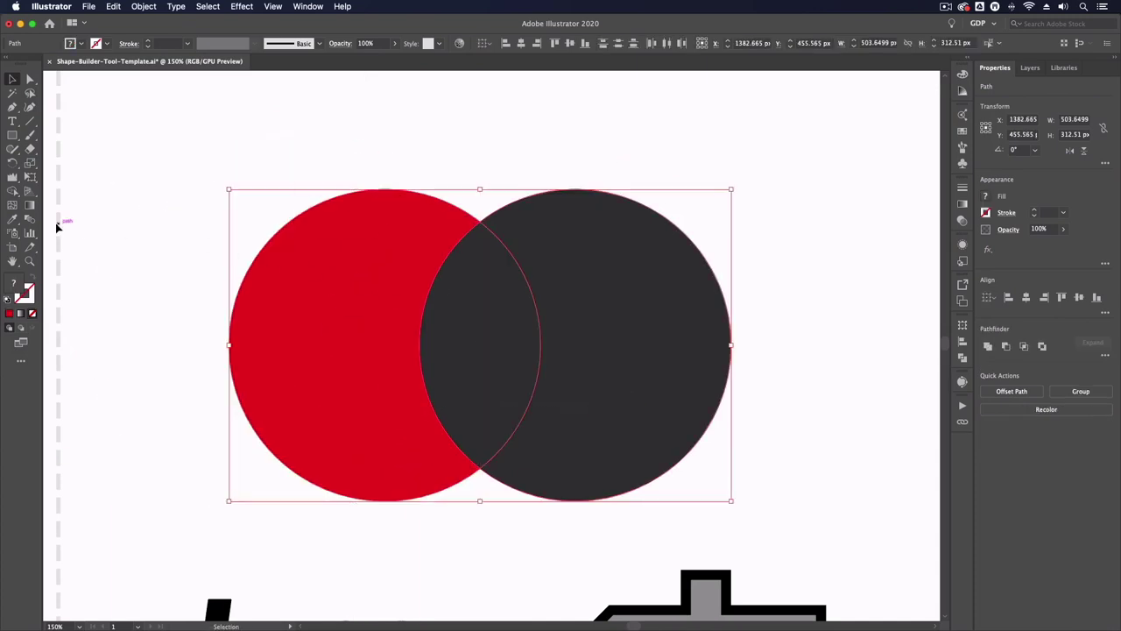
key("shift+m")
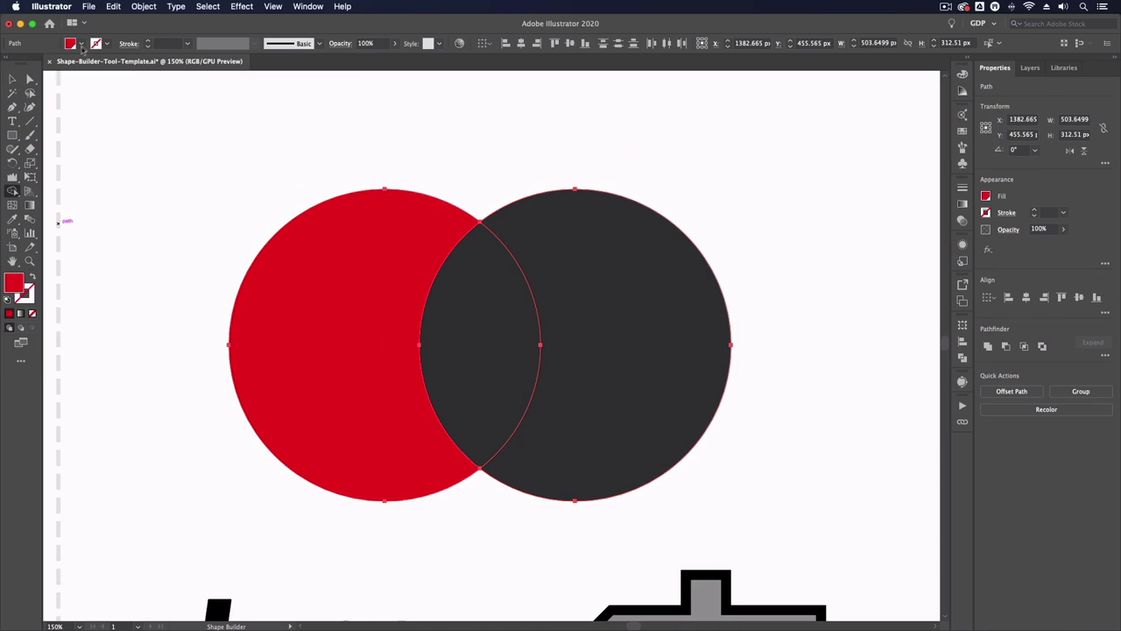
Step: Fill the overlap deep orange and the right circle light orange, then deselect
left_click(81, 44)
left_click(78, 91)
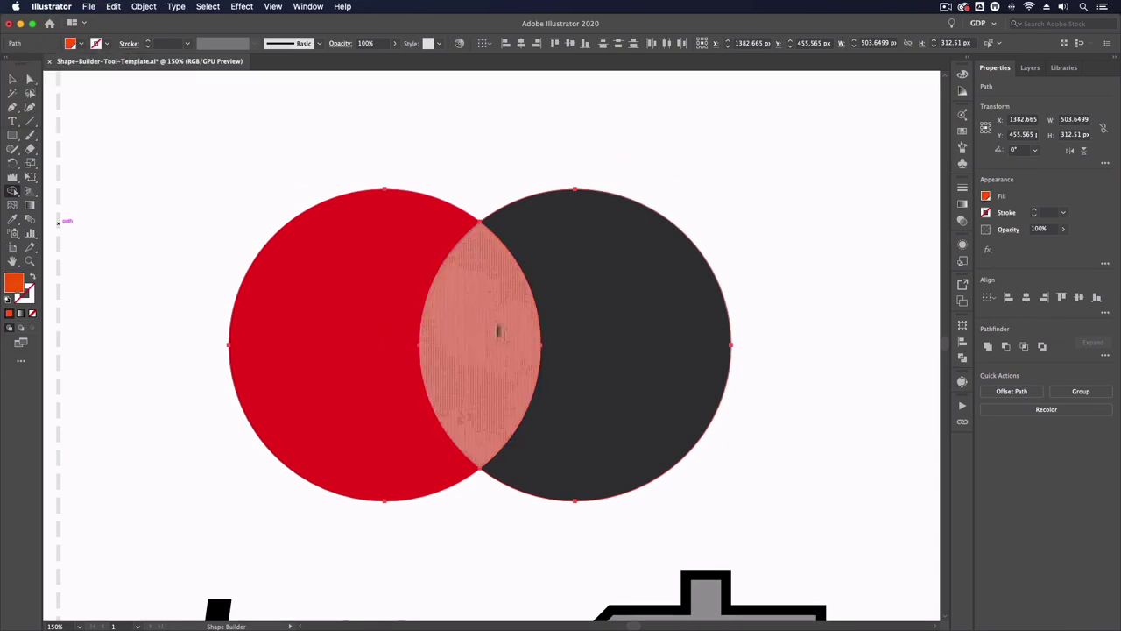
left_click(461, 261)
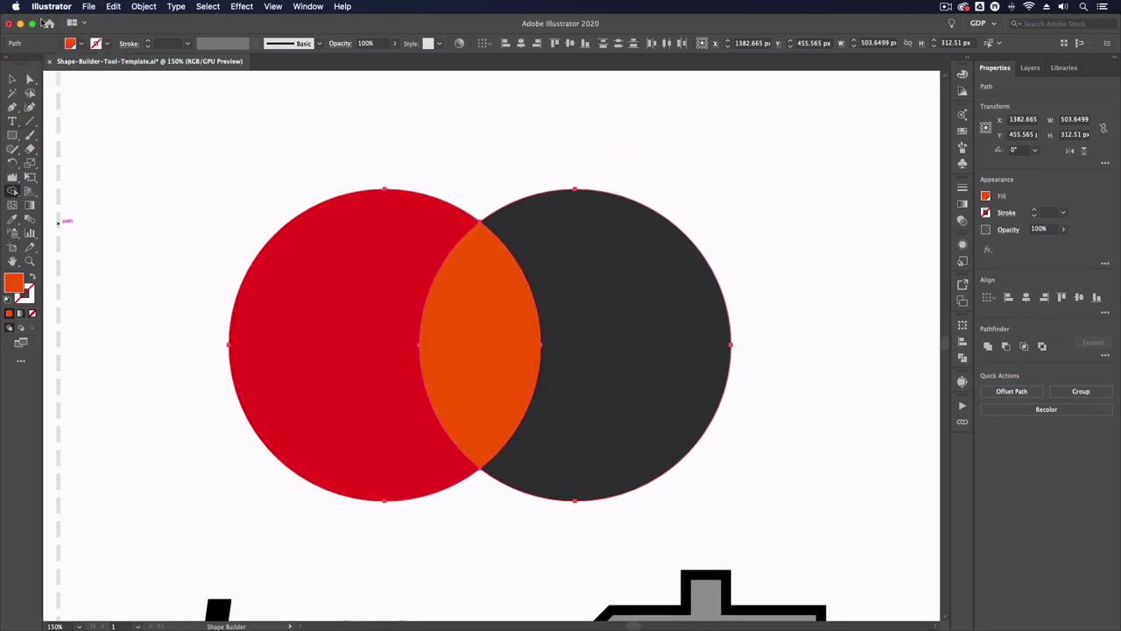
left_click(80, 44)
left_click(89, 89)
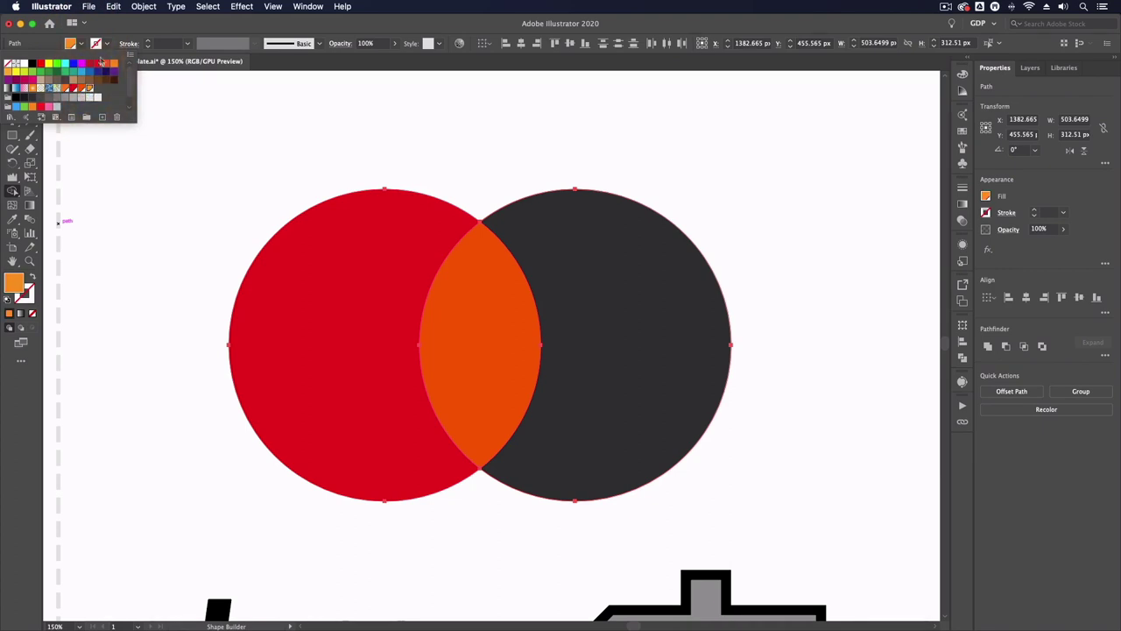
left_click(556, 232)
left_click(12, 78)
left_click(161, 201)
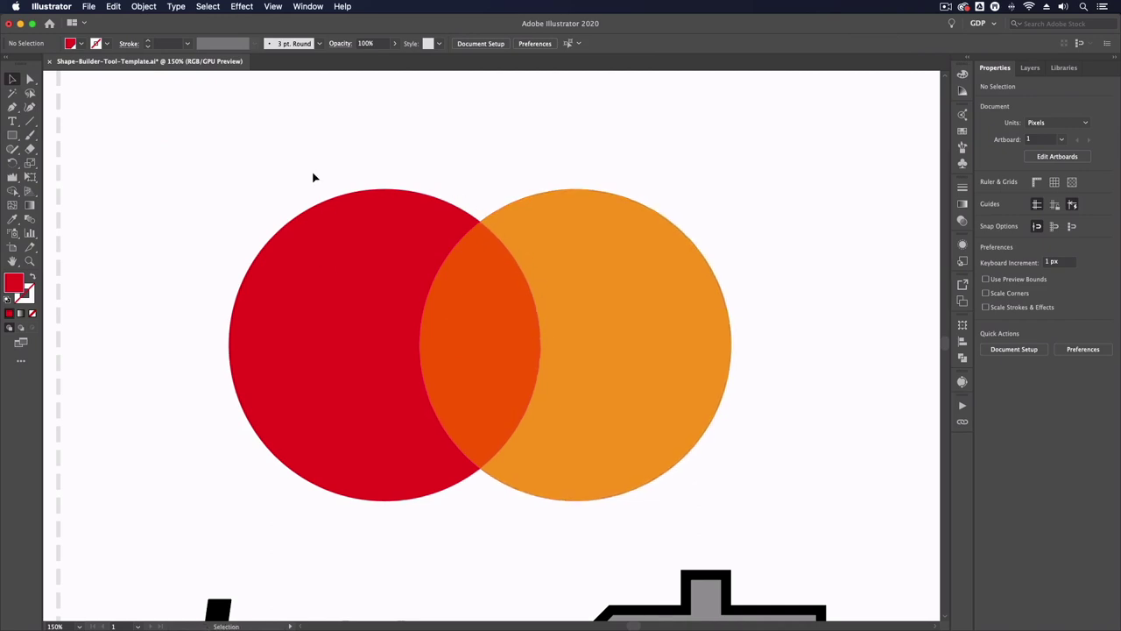
Step: Scroll to the 'type' lettering, select it, zoom in closely, and activate the Shape Builder
key("ctrl+minus")
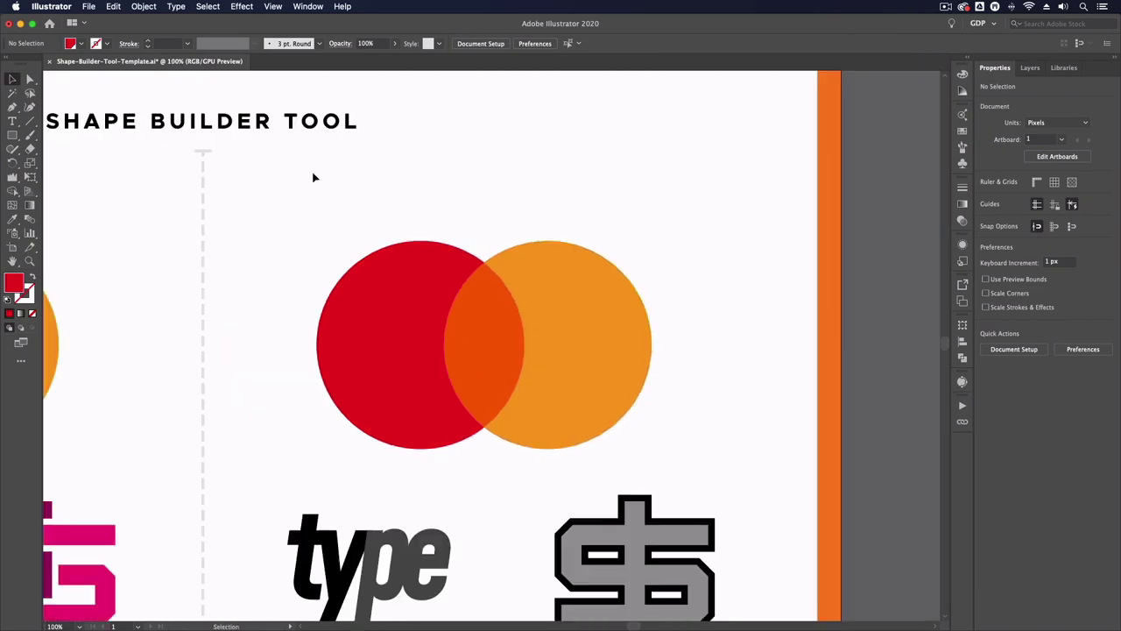
scroll(313, 178, "down", 5)
key("a")
left_click_drag(400, 270, 596, 388)
key("ctrl+plus")
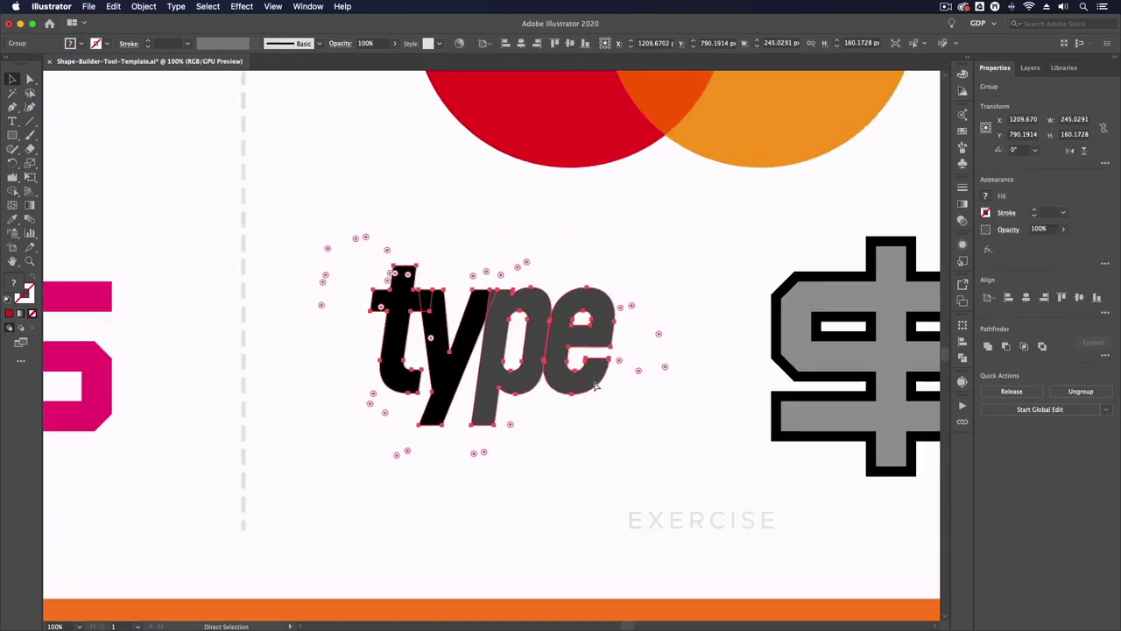
key("ctrl+plus")
key("ctrl+plus")
key("ctrl+plus")
key("ctrl+plus")
key("v")
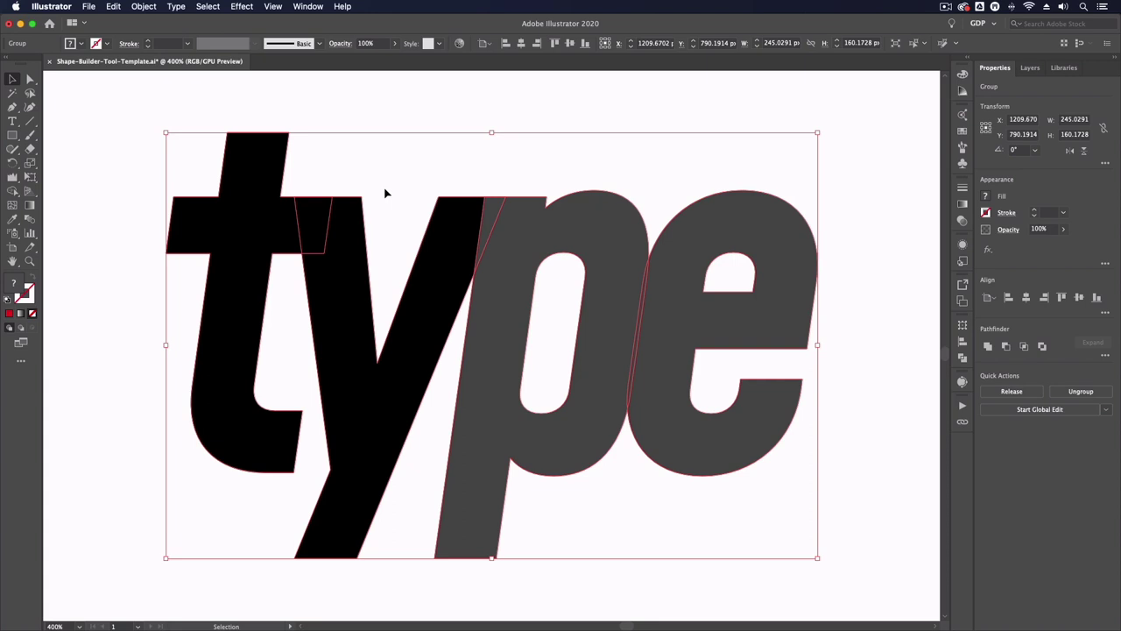
key("shift+m")
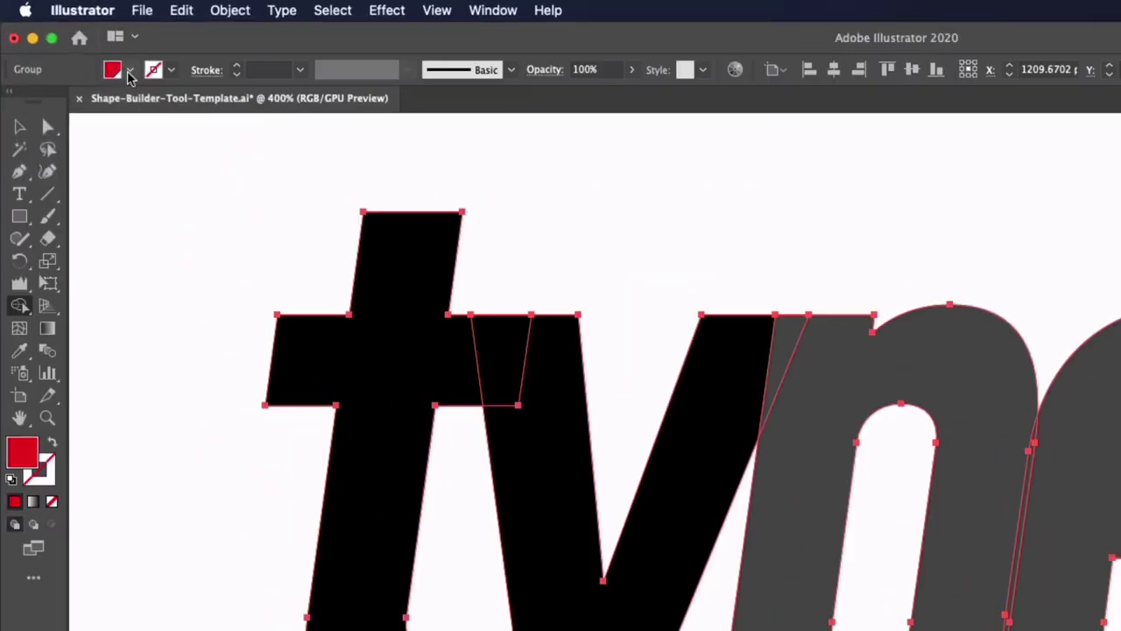
left_click(96, 44)
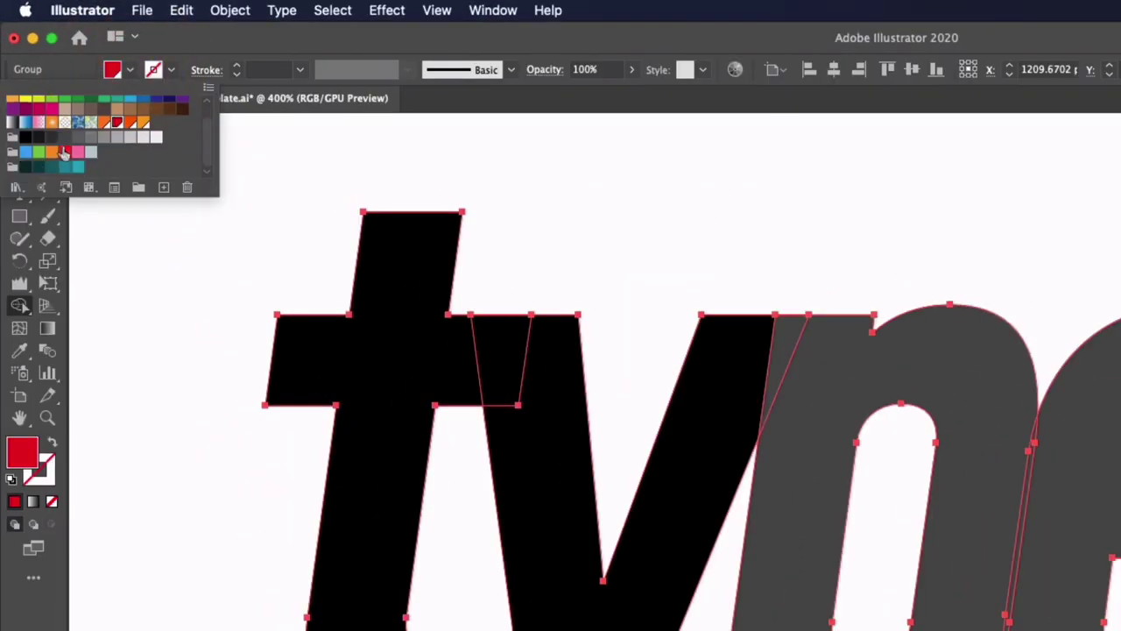
Step: Merge the t and y into one dark teal shape, then inspect it with the Selection Tool
left_click(77, 166)
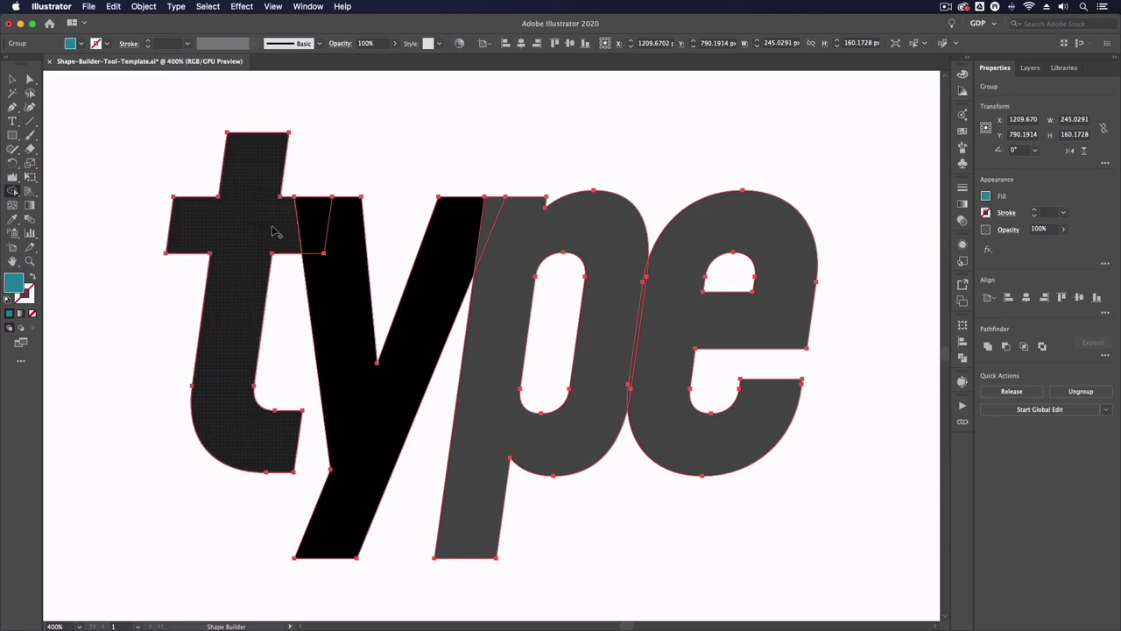
left_click_drag(301, 232, 331, 238)
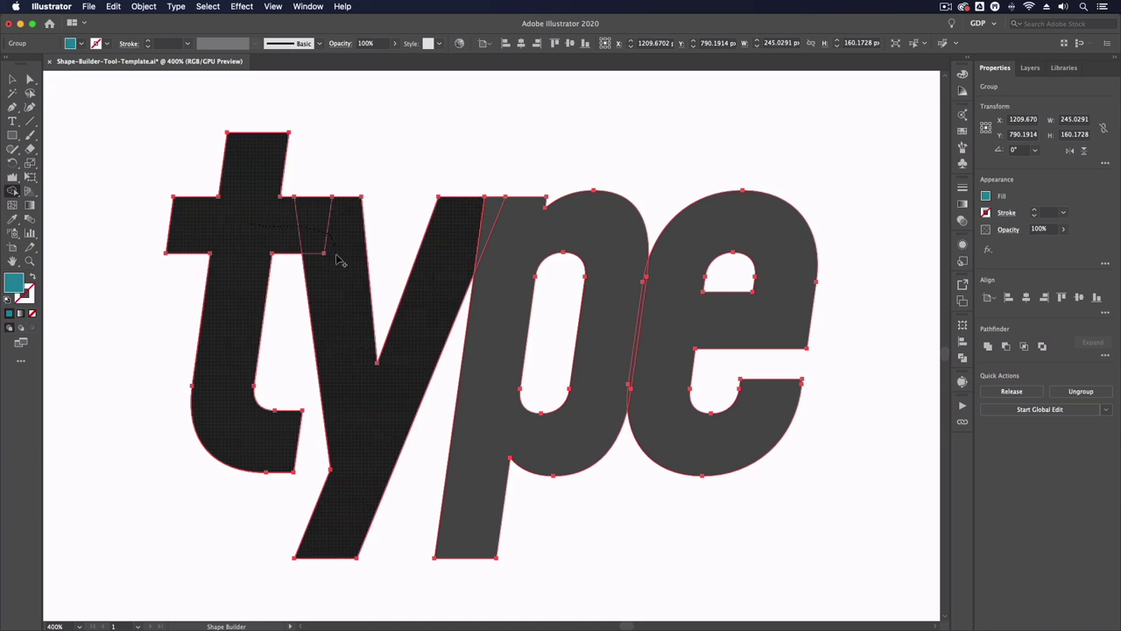
left_click_drag(340, 260, 351, 261)
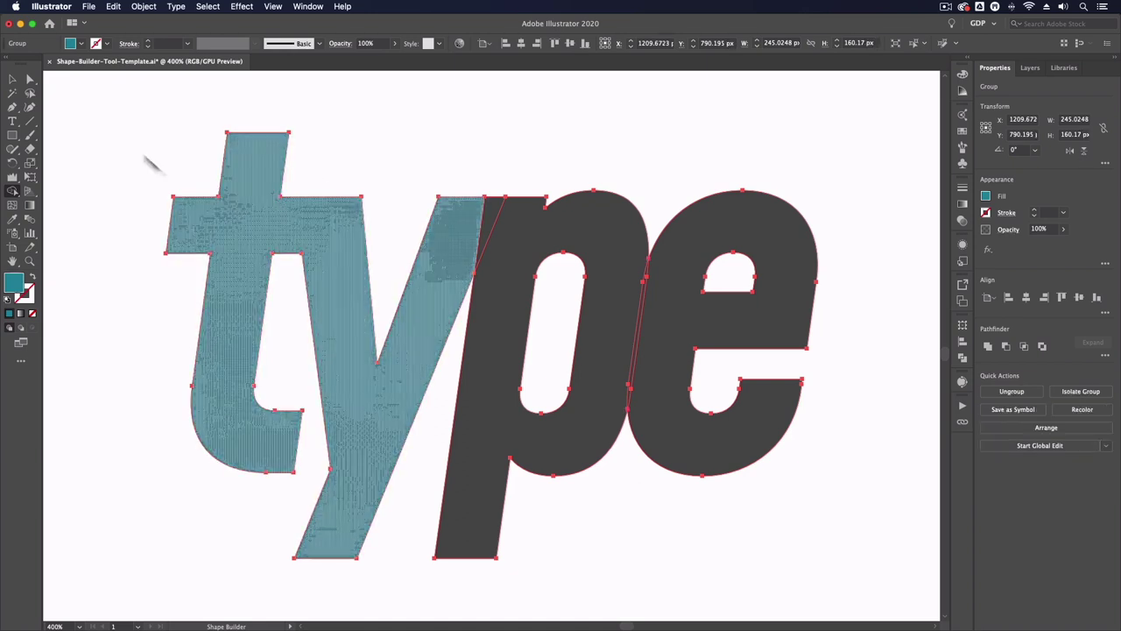
left_click(12, 79)
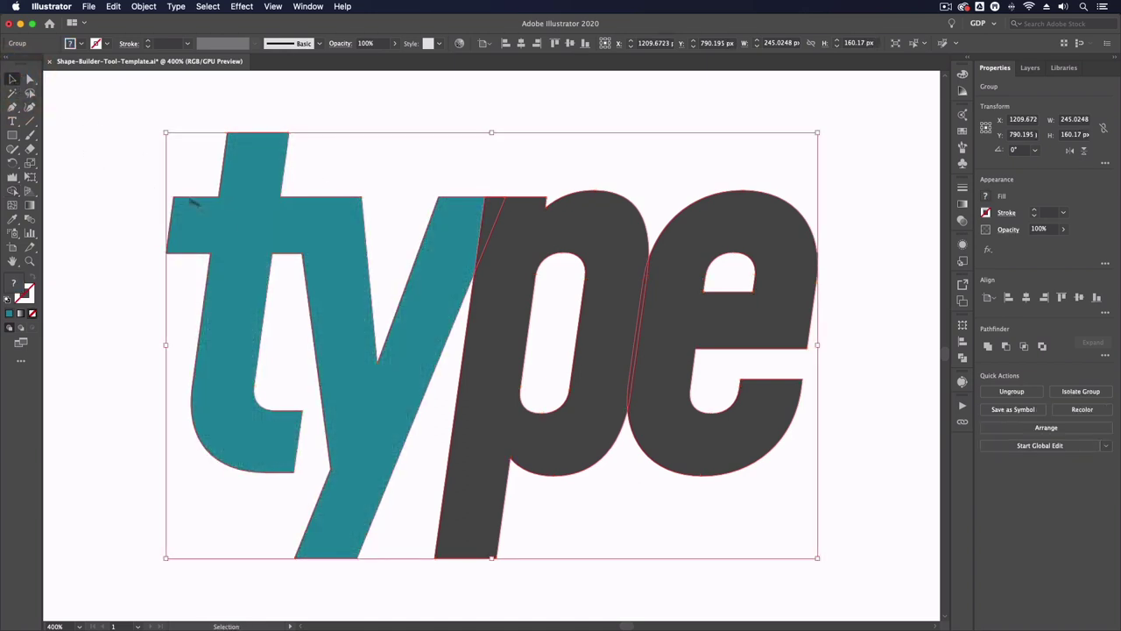
left_click(321, 182)
left_click(336, 266)
Step: Merge the sliver beside the y with the p and e in lighter teal, then check the result
key("shift+m")
left_click(93, 43)
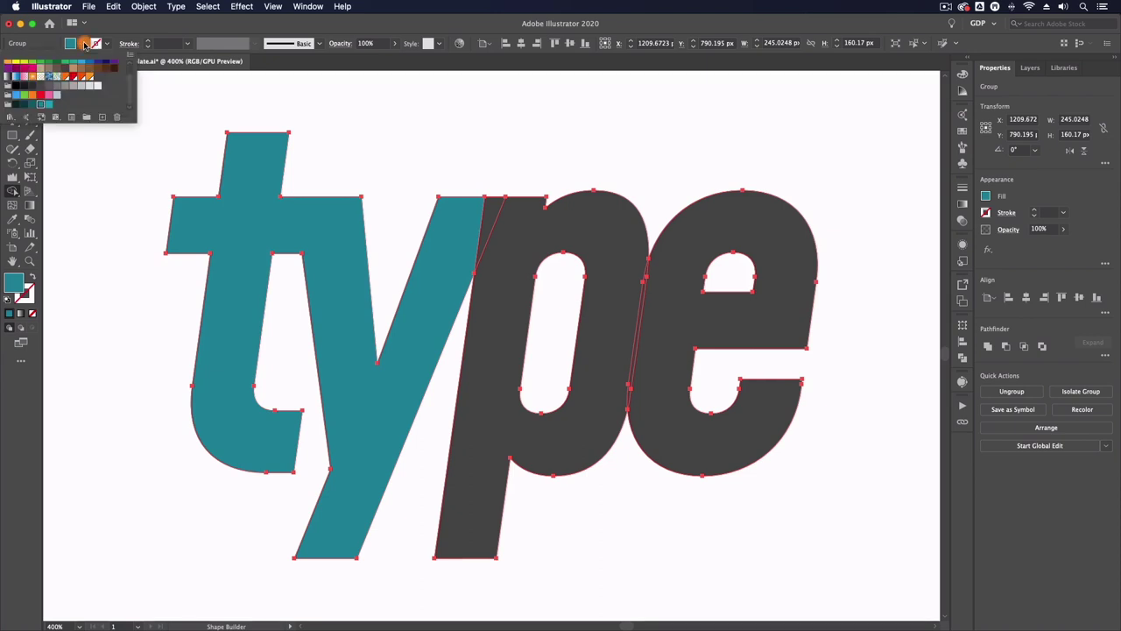
left_click(102, 26)
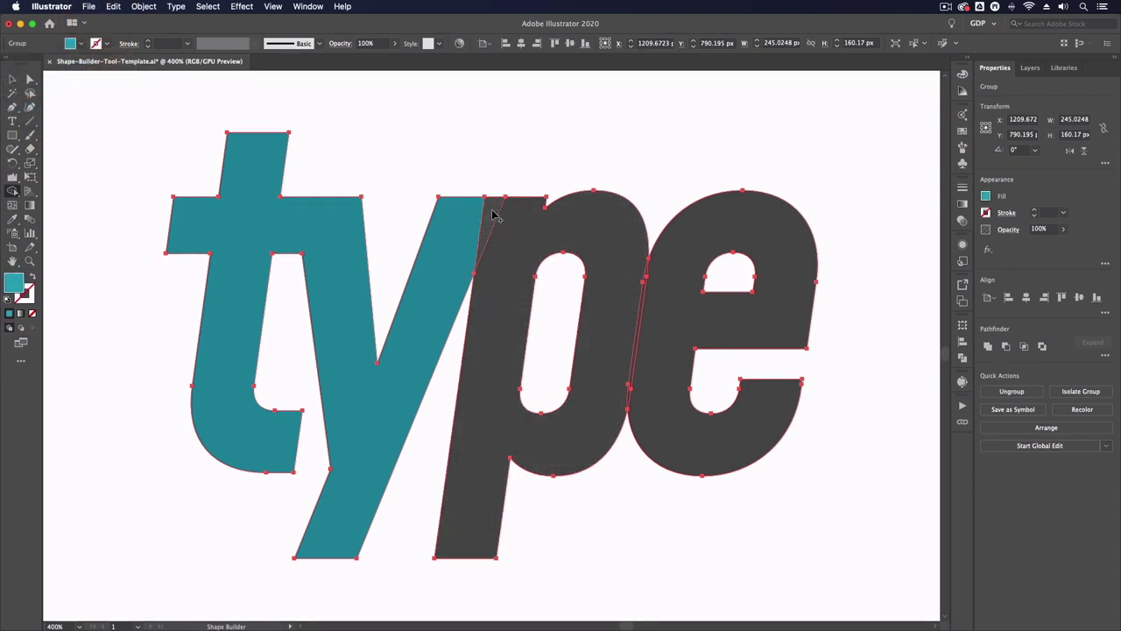
mouse_move(496, 218)
left_mouse_down()
mouse_move(629, 276)
mouse_move(629, 326)
mouse_move(658, 357)
left_mouse_up()
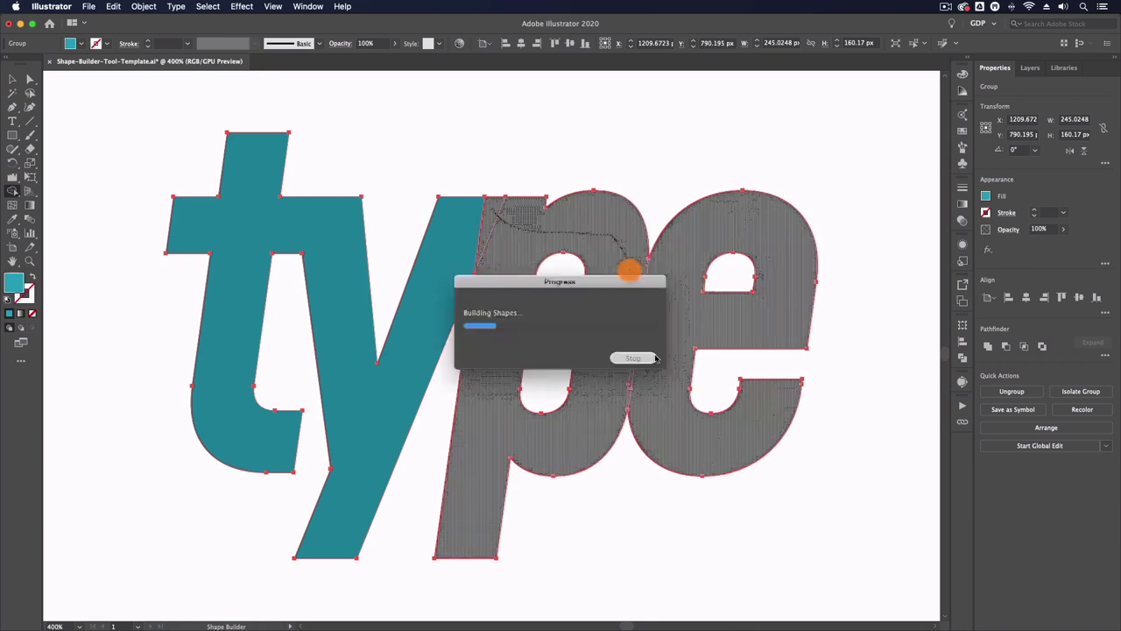
key("v")
left_click(455, 155)
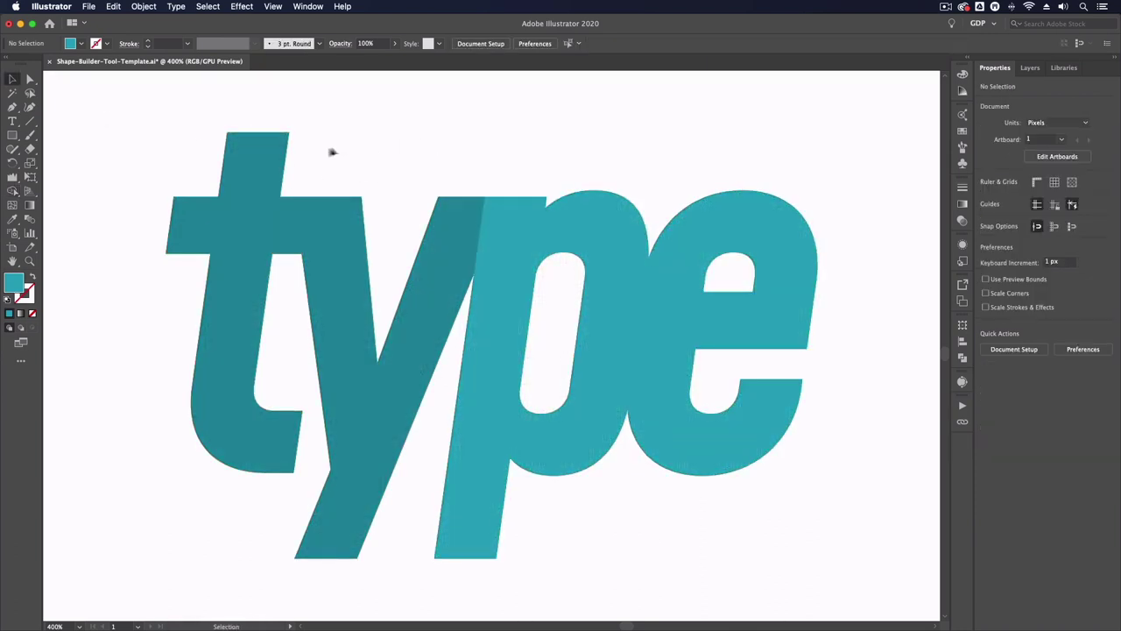
left_click(436, 272)
left_click(528, 192)
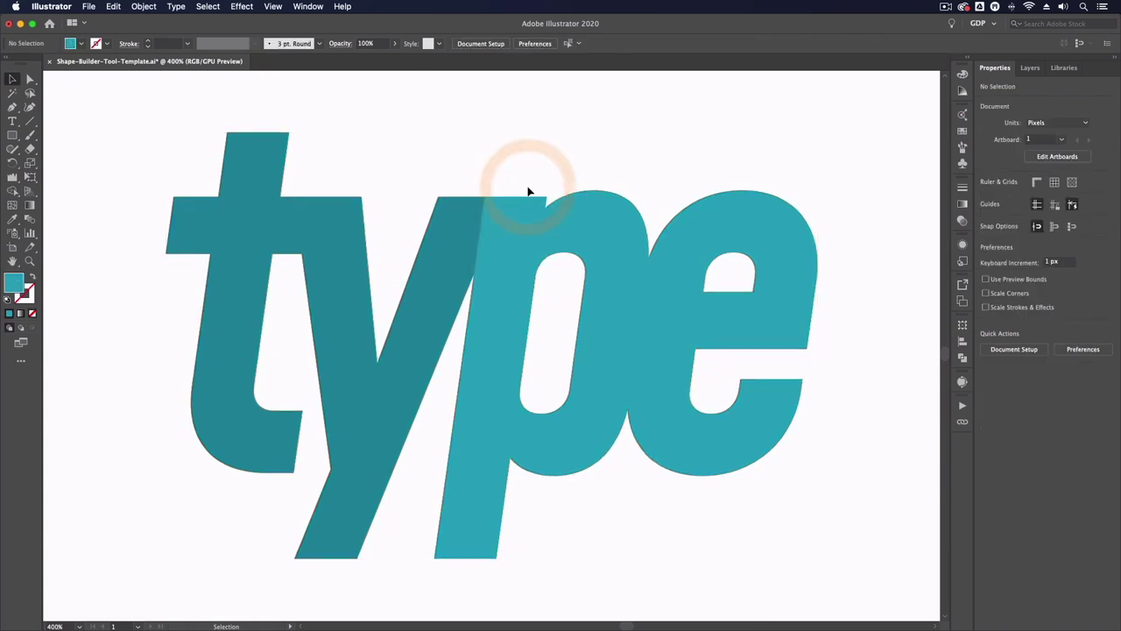
Step: Navigate to the dollar sign and bring its vertical bar in front of the grey S
key("ctrl+minus")
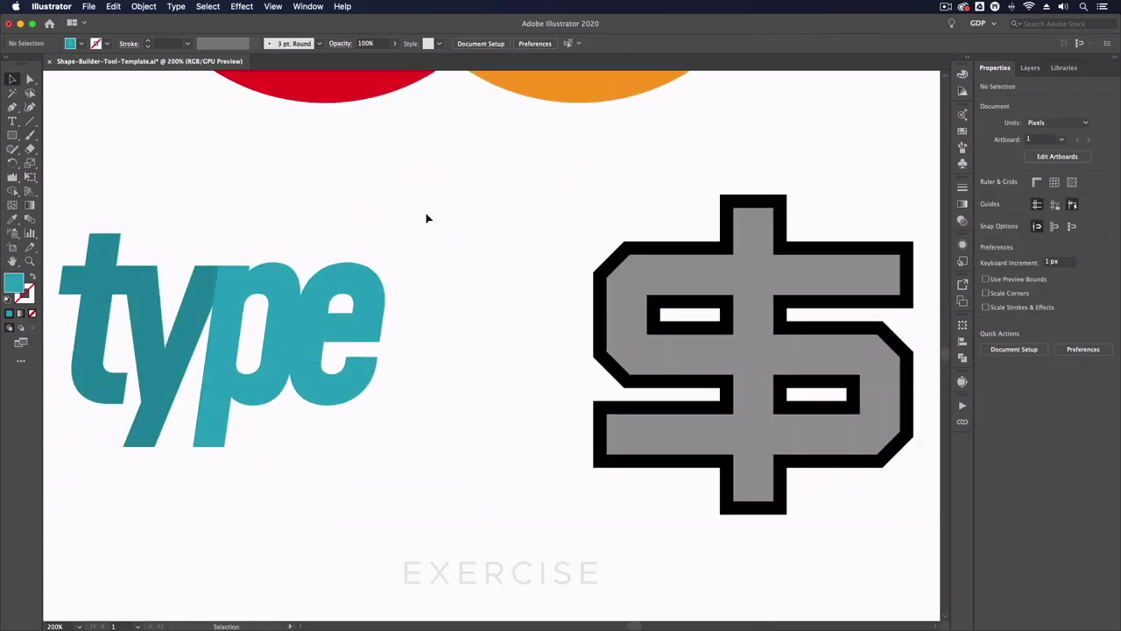
mouse_move(645, 200)
left_mouse_down()
mouse_move(344, 196)
mouse_move(401, 185)
left_mouse_up()
key("ctrl+plus")
left_click(452, 167)
left_click(382, 208)
key("ctrl+shift+bracketleft")
left_click(393, 175)
left_click(404, 149)
key("ctrl+shift+bracketright")
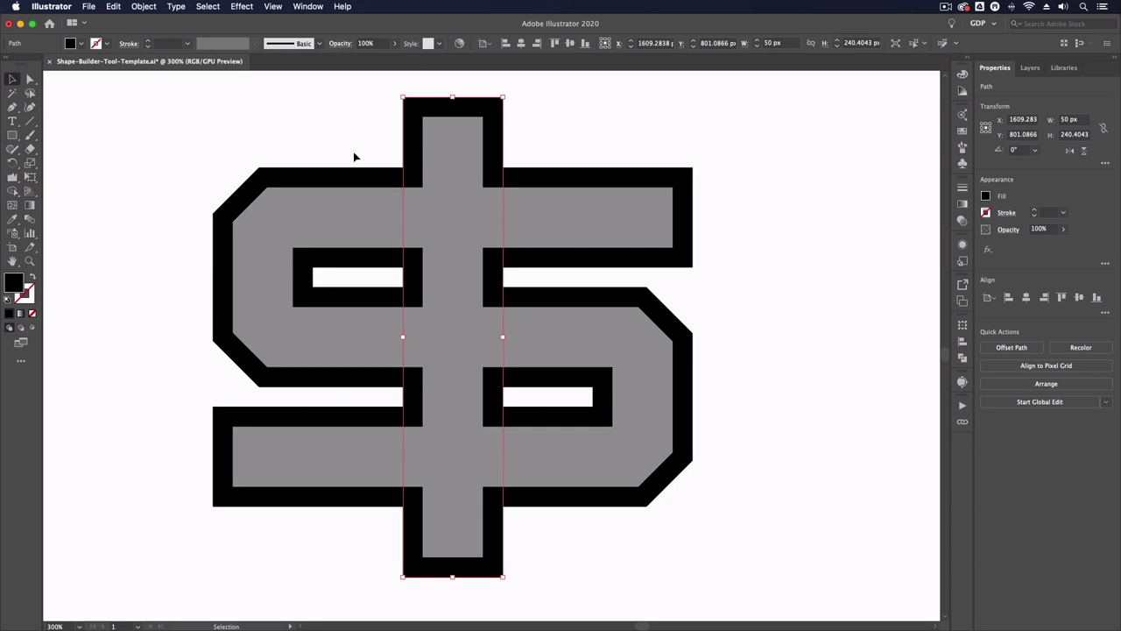
left_click(354, 146)
Step: Select the whole dollar sign and delete the cell where the bar crosses the S's top
left_click_drag(337, 128, 675, 544)
key("shift+m")
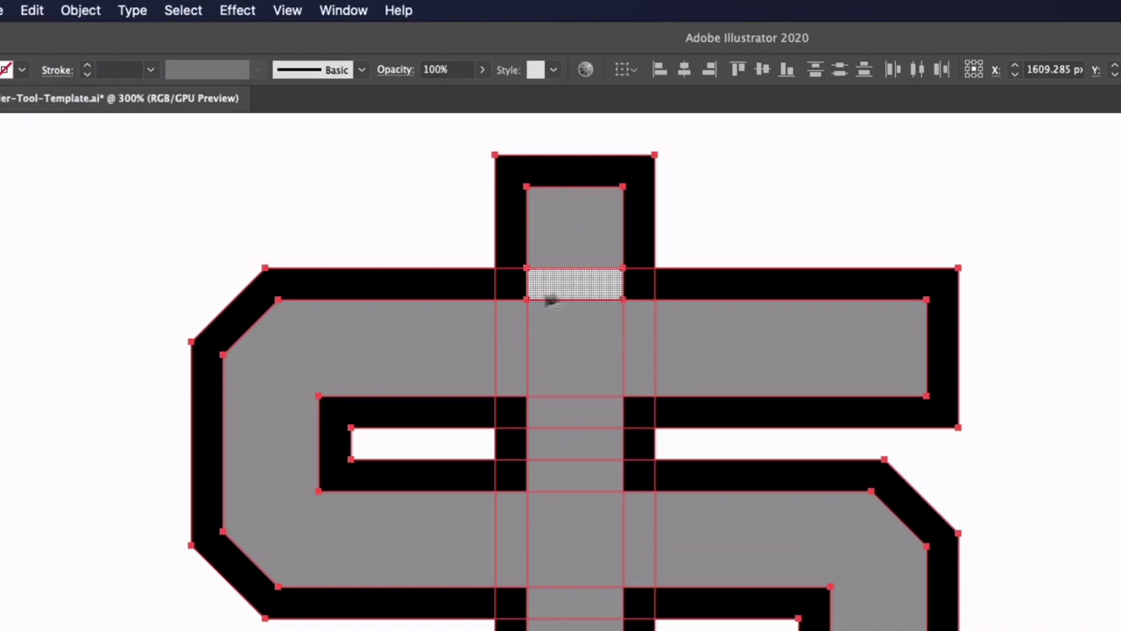
left_click(548, 294, "alt")
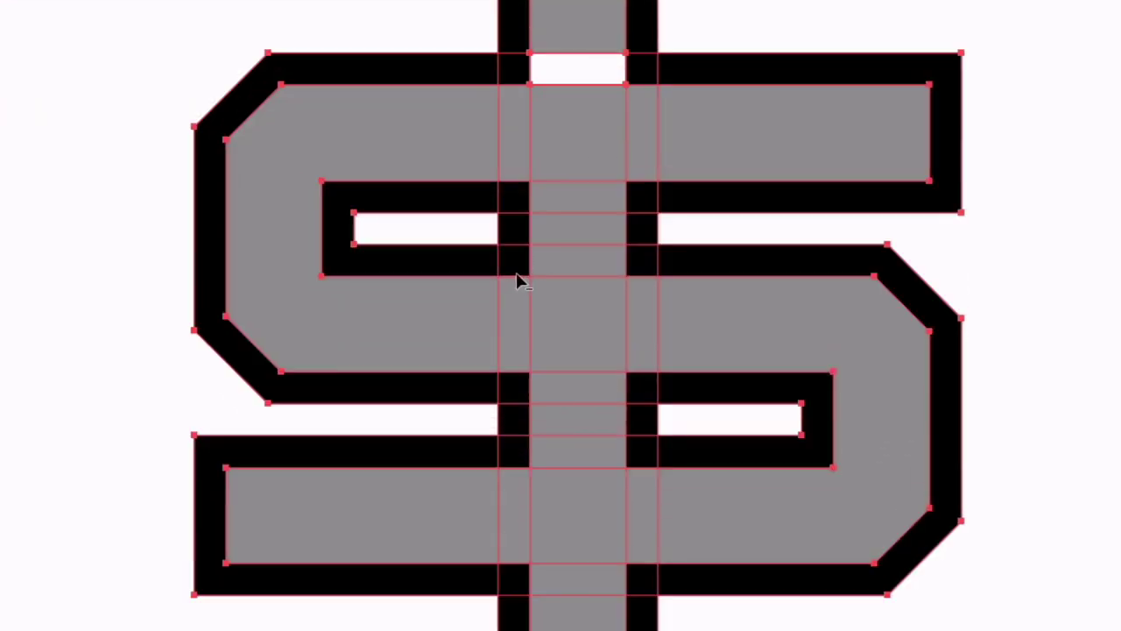
Step: Delete the narrow strips beside the bar mid-S and the two lower bar crossing cells
mouse_move(515, 263)
left_mouse_down()
mouse_move(517, 385)
mouse_move(513, 257)
left_mouse_up()
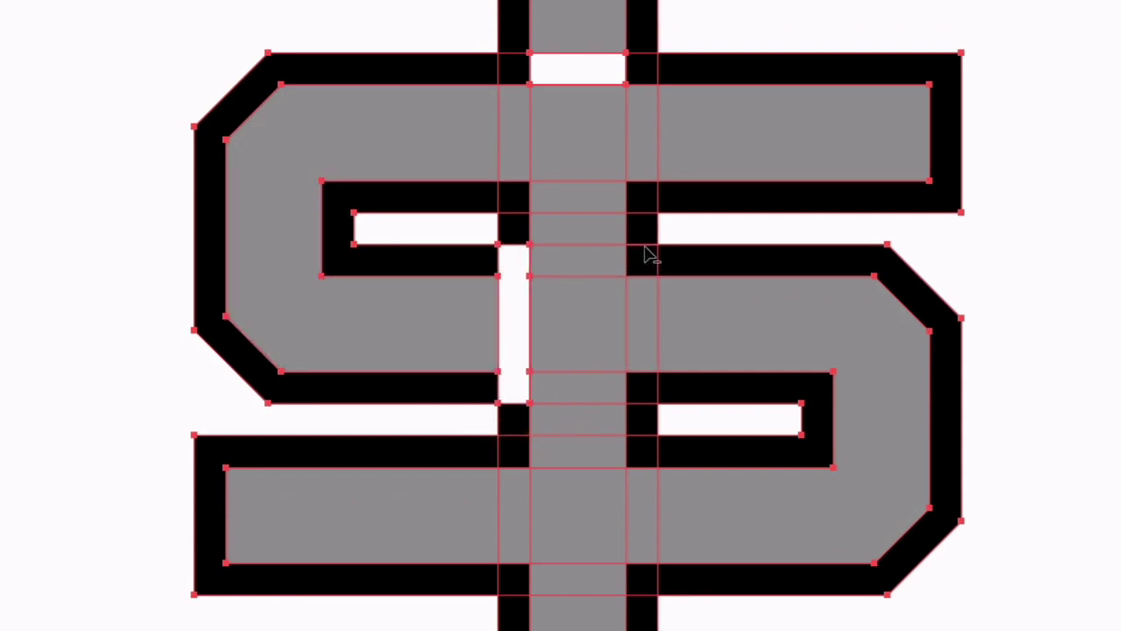
left_click_drag(644, 263, 640, 392)
left_click(580, 453, "alt")
left_click(564, 574, "alt")
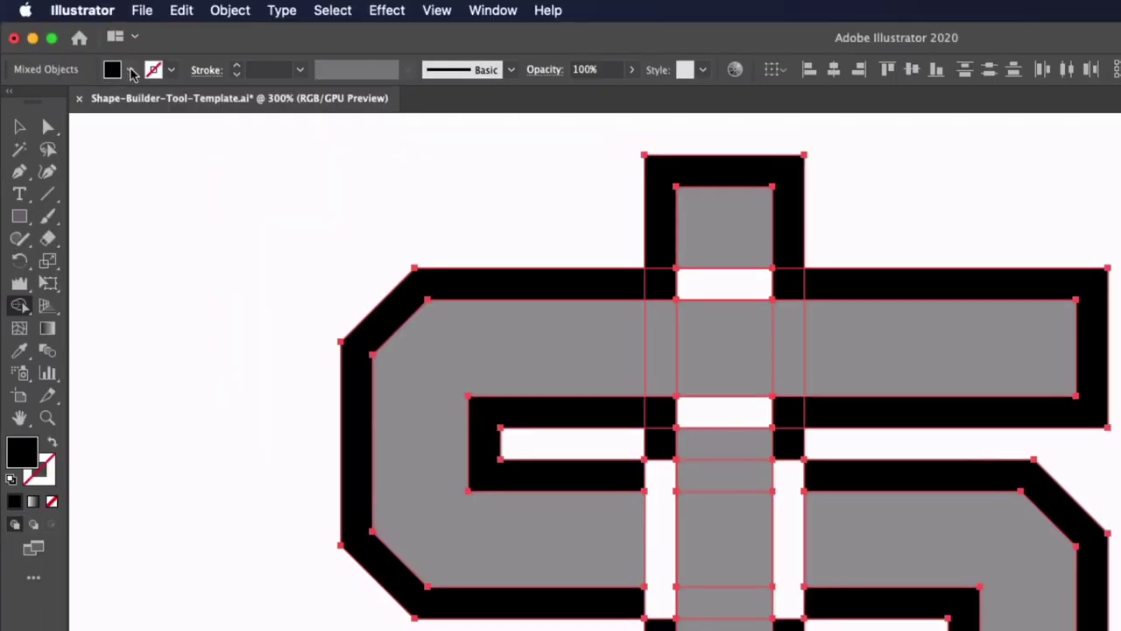
Step: Fill the top, middle and bottom bar pieces purple, merging the middle pieces into one
left_click(130, 70)
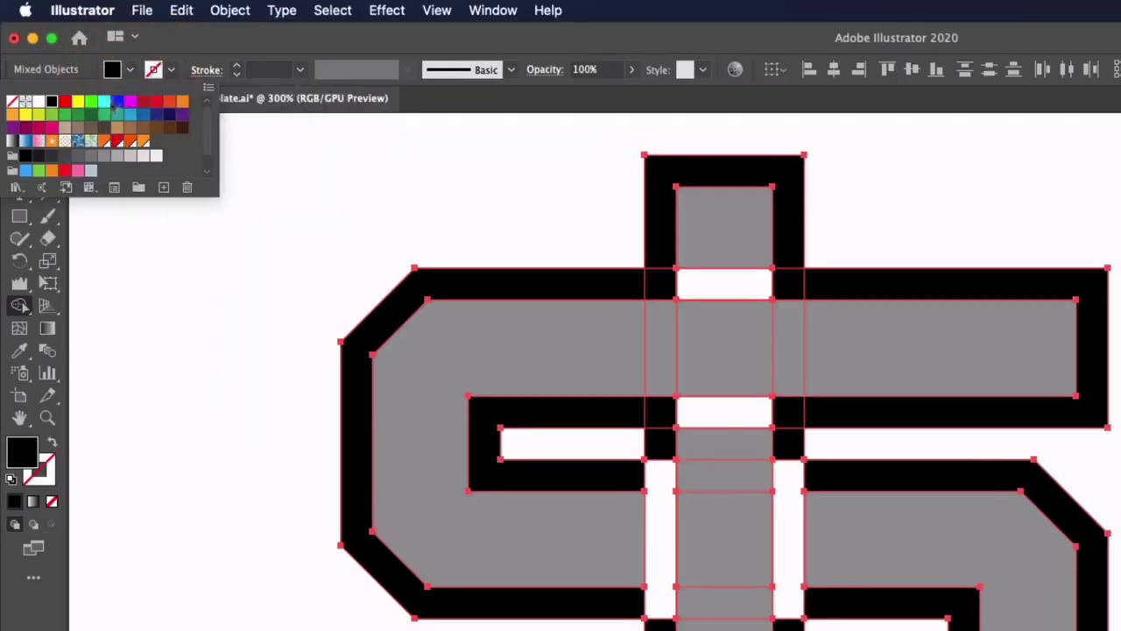
left_click(62, 145)
left_click(447, 136)
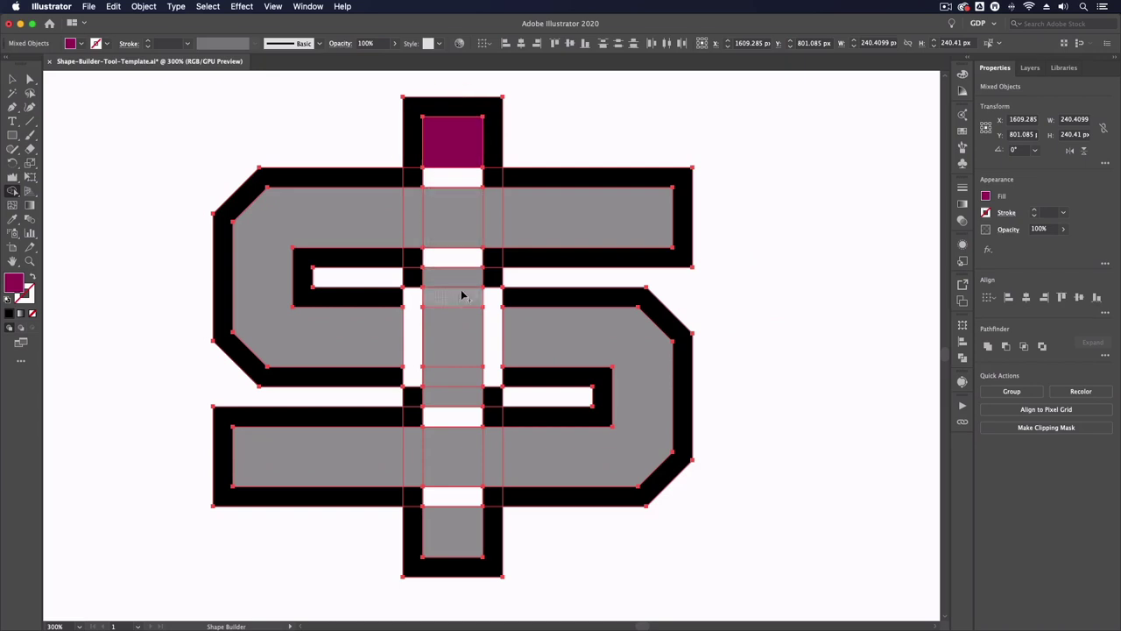
left_click_drag(453, 281, 458, 394)
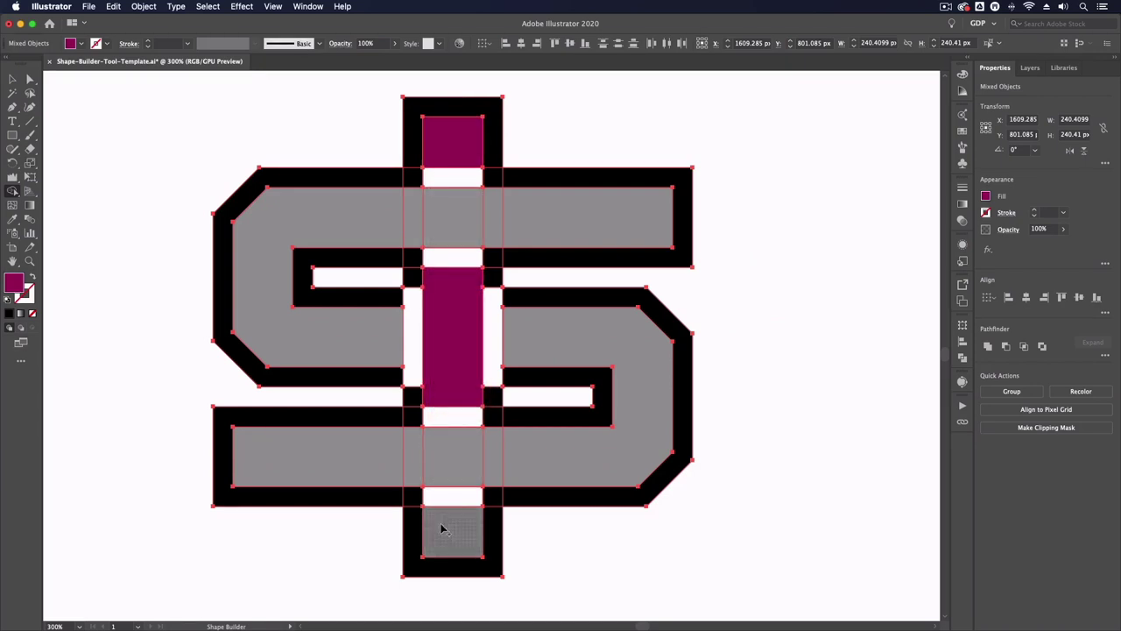
left_click(446, 530)
Step: Merge the S sections into one bright pink shape, then deselect everything
left_click(76, 43)
left_click(33, 81)
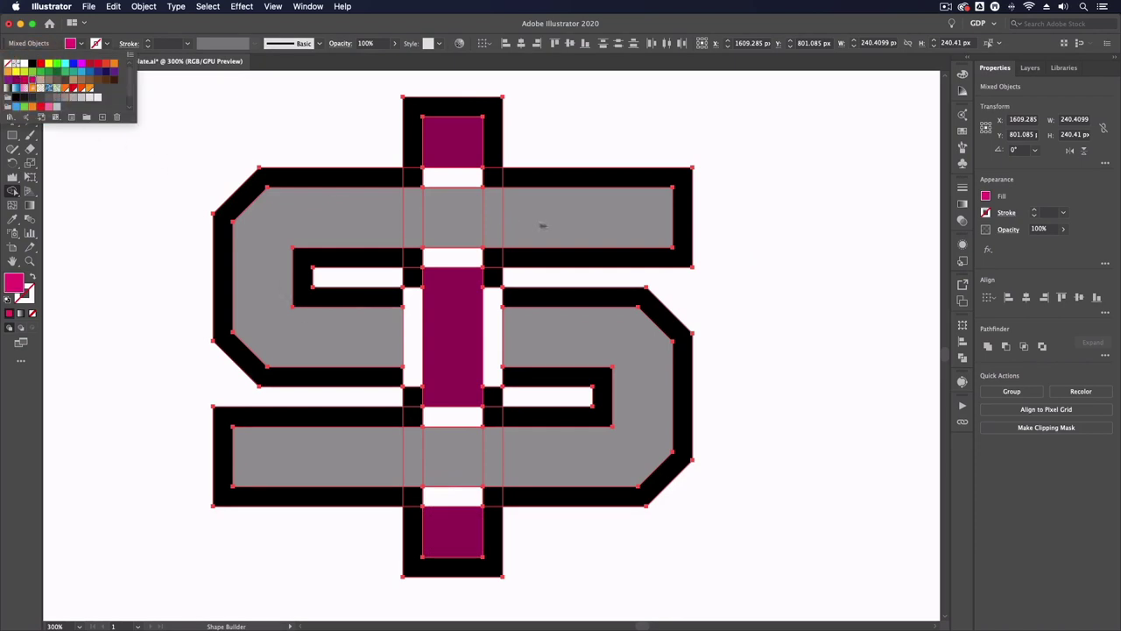
left_click_drag(536, 214, 247, 300)
left_click_drag(624, 456, 338, 447)
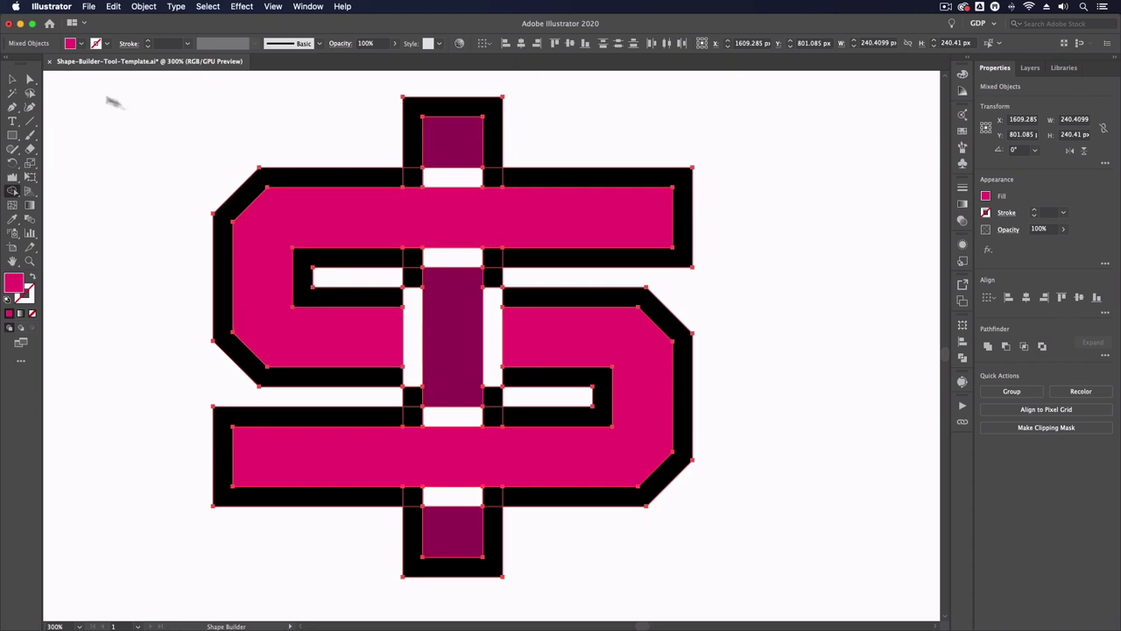
left_click(12, 79)
left_click(348, 152)
Step: Delete the six black outline pieces around the dollar sign's S and vertical bar
left_click(369, 172)
key("Delete")
left_click(407, 162)
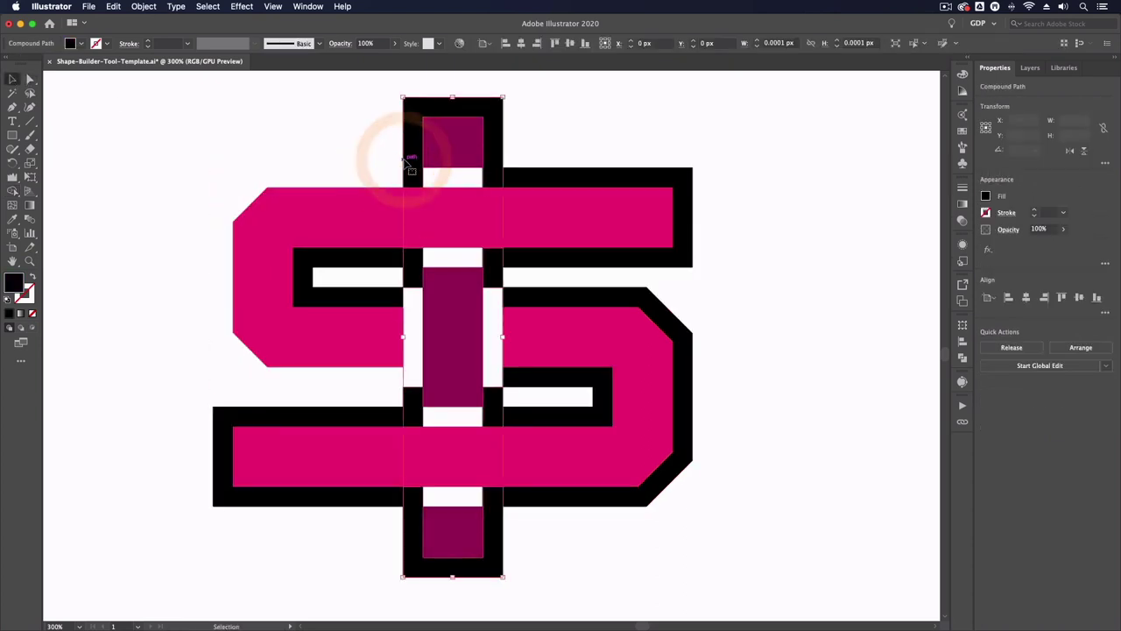
key("Delete")
left_click(505, 174)
key("Delete")
left_click(395, 258)
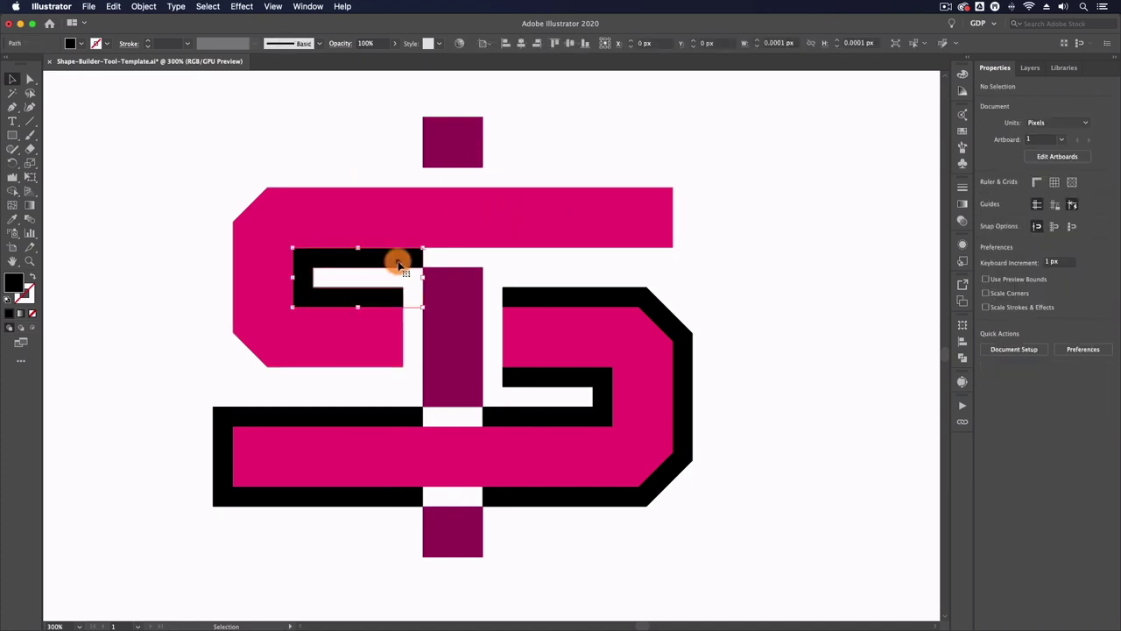
key("Delete")
left_click(533, 283)
key("Delete")
left_click(377, 405)
key("Delete")
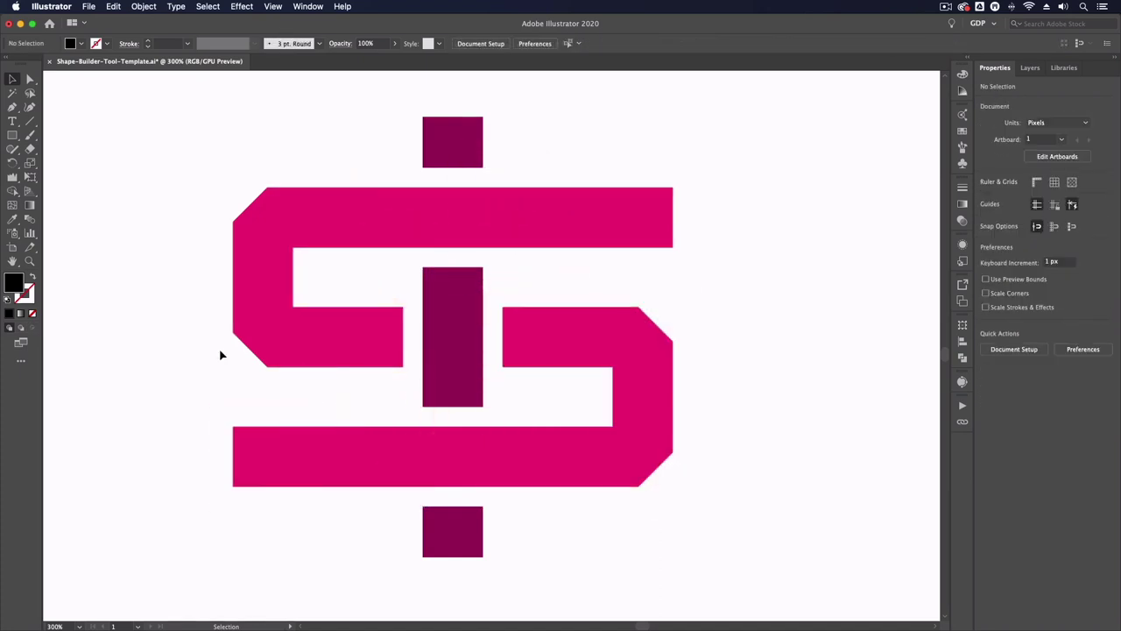
key("ctrl+minus")
key("ctrl+minus")
key("ctrl+minus")
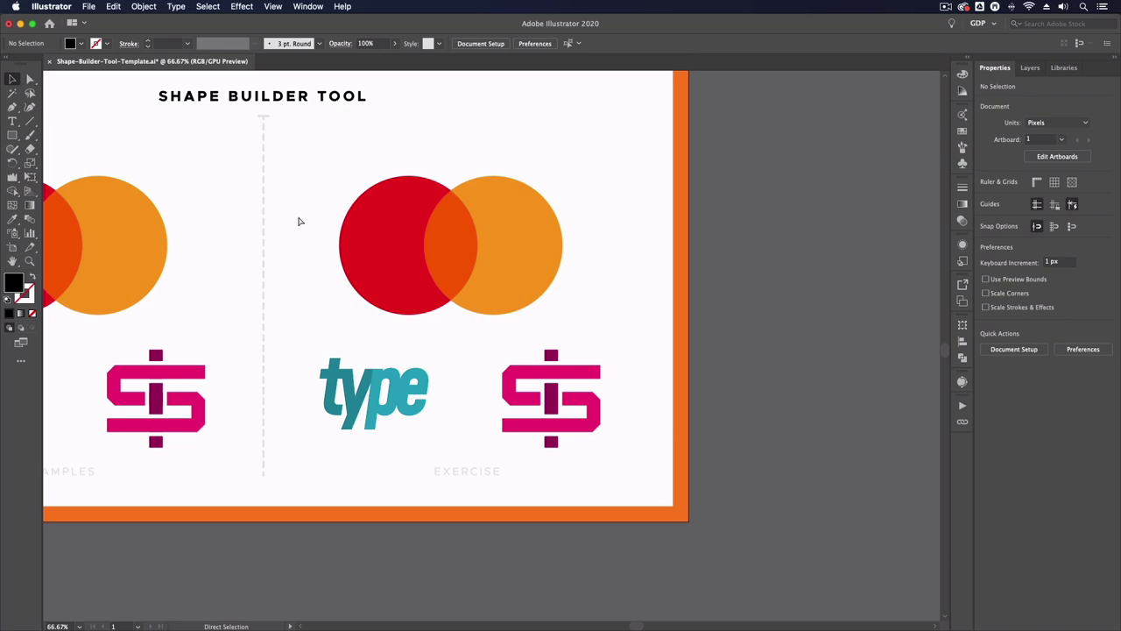
Step: Fit the artboard to the window, then zoom out slightly to compare with the examples
key("ctrl+0")
key("ctrl+minus")
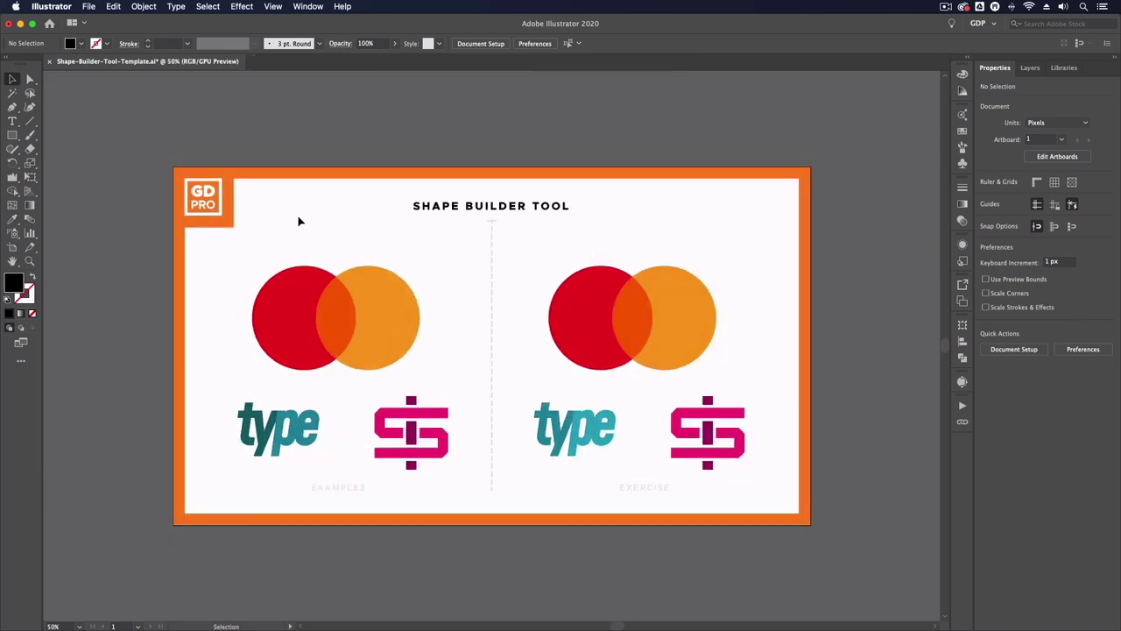